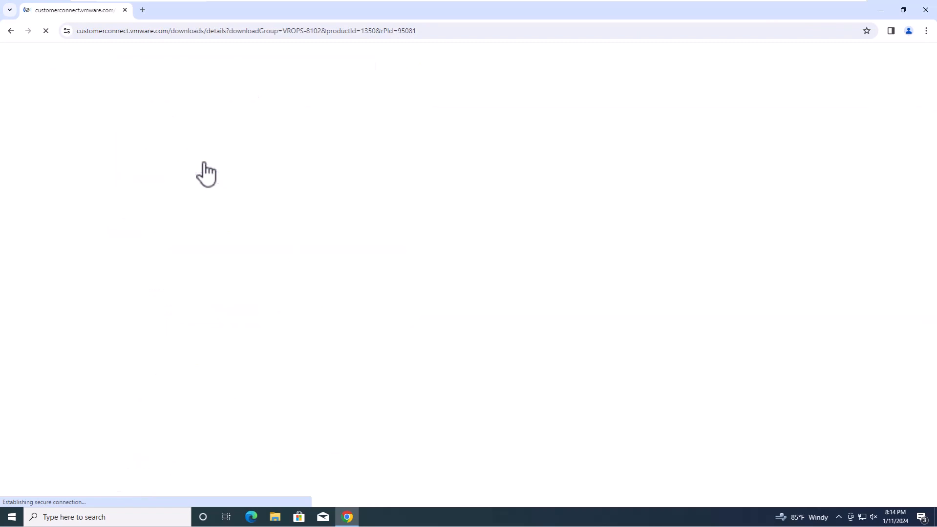
# - Sign in to Customer Connect, accept the General Terms and download the 8.10.2 appliance OVA
pyautogui.click(100, 360)
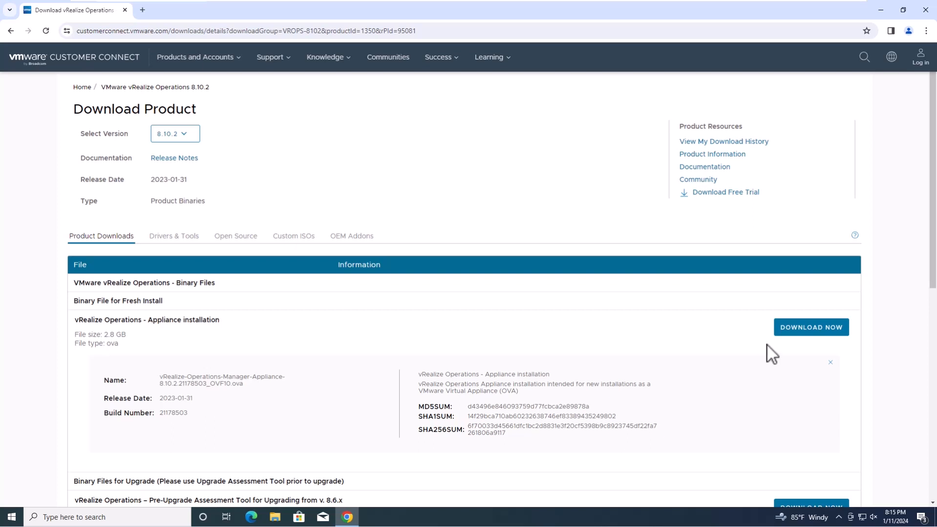
pyautogui.click(801, 328)
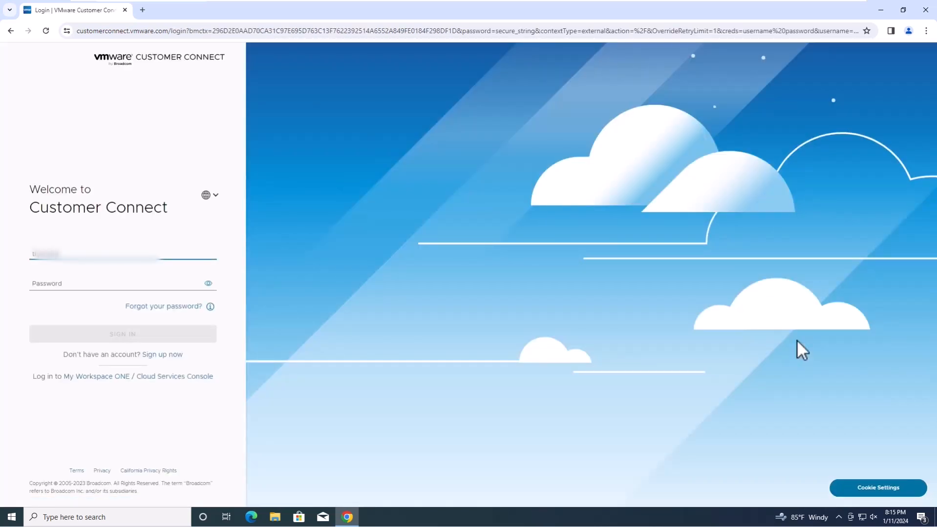
pyautogui.write('@gmail.com')
pyautogui.press('Tab')
pyautogui.write('•••')
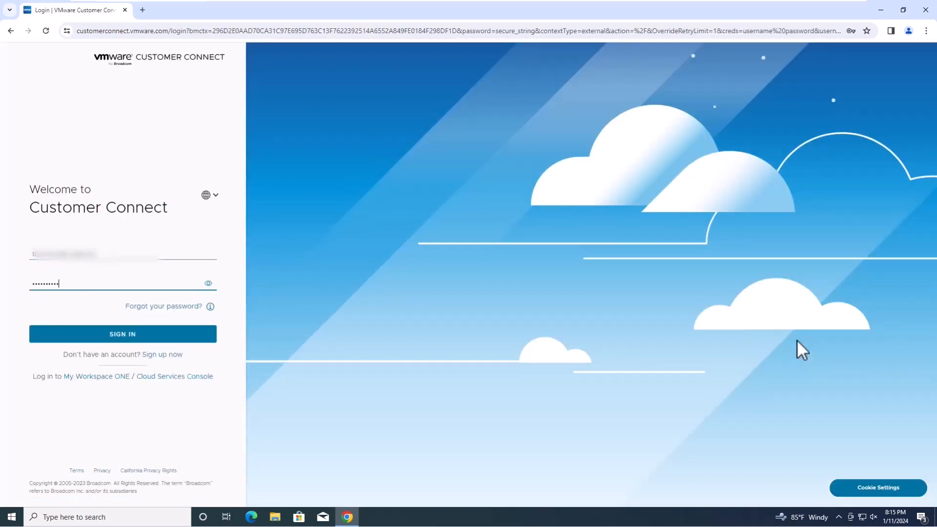
pyautogui.click(124, 336)
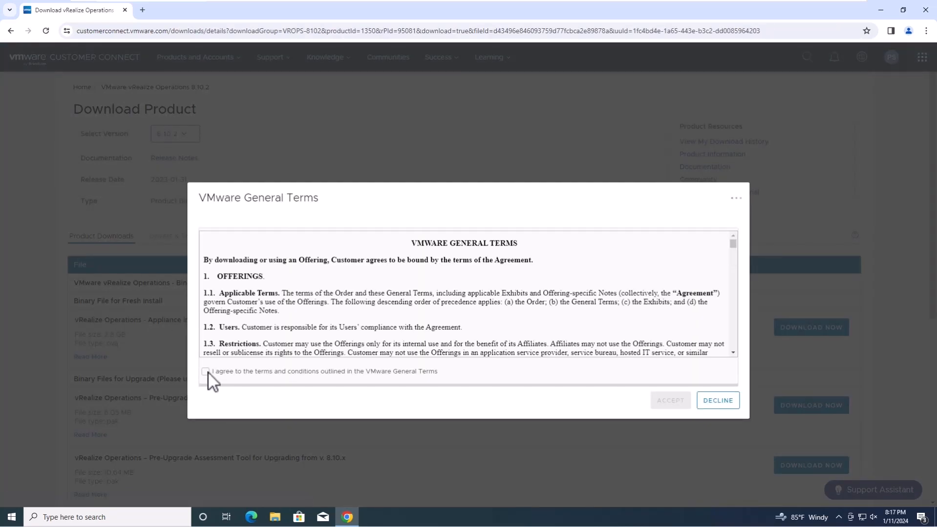
pyautogui.click(209, 373)
pyautogui.click(667, 404)
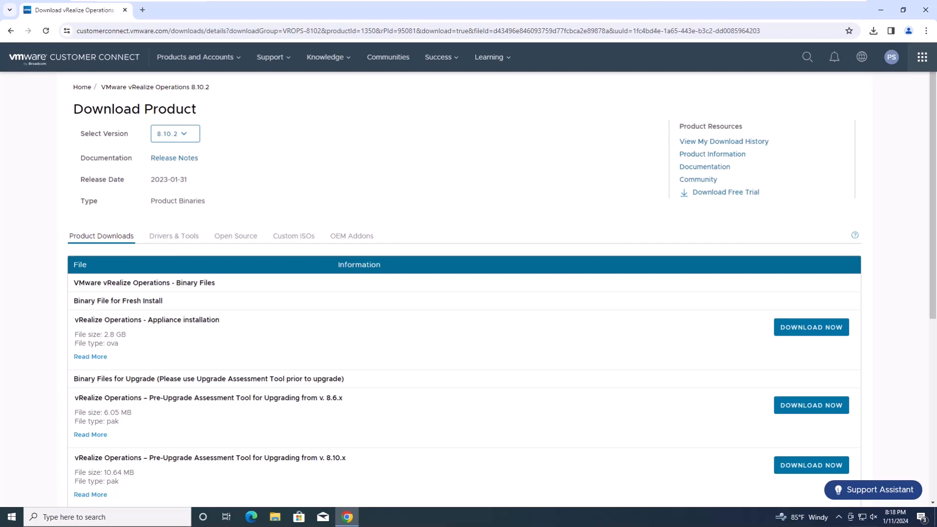
# - Confirm the 2.8 GB appliance OVA is in the Downloads folder, then return to the browser
pyautogui.click(881, 10)
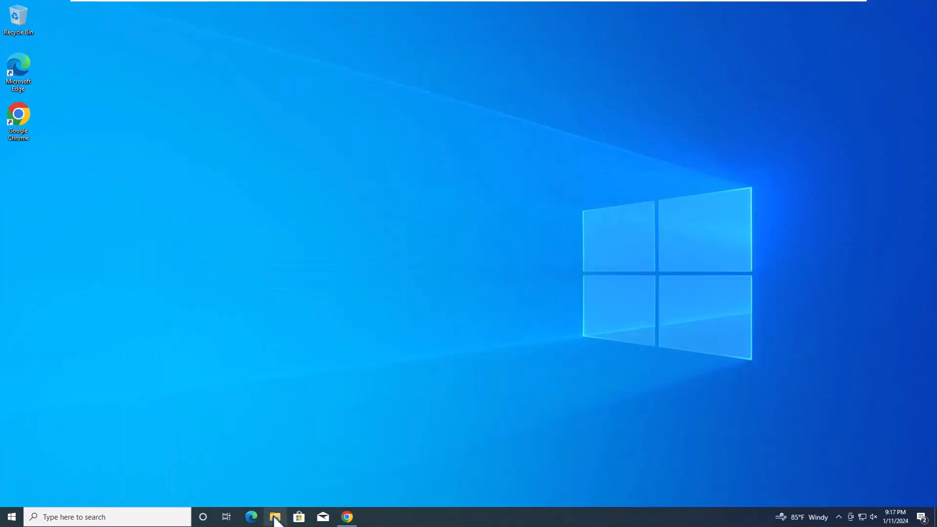
pyautogui.click(274, 517)
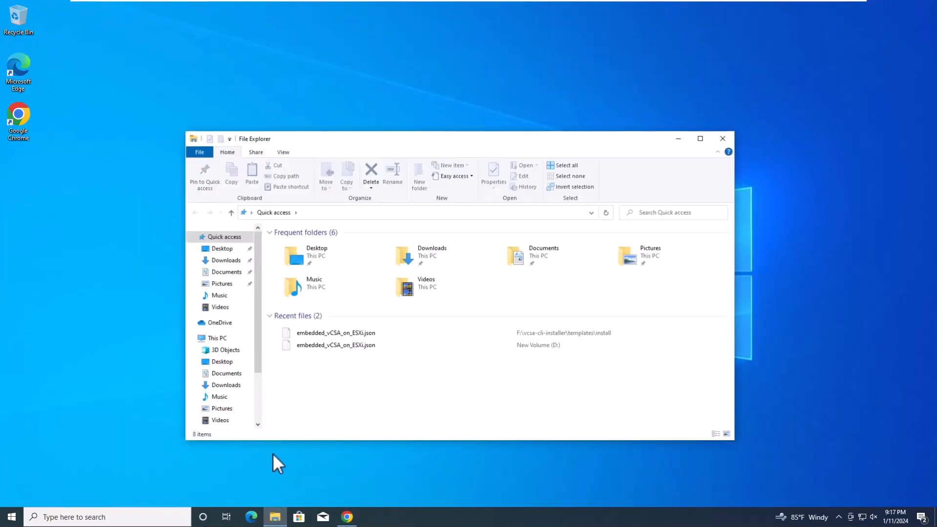
pyautogui.click(225, 385)
pyautogui.click(340, 256)
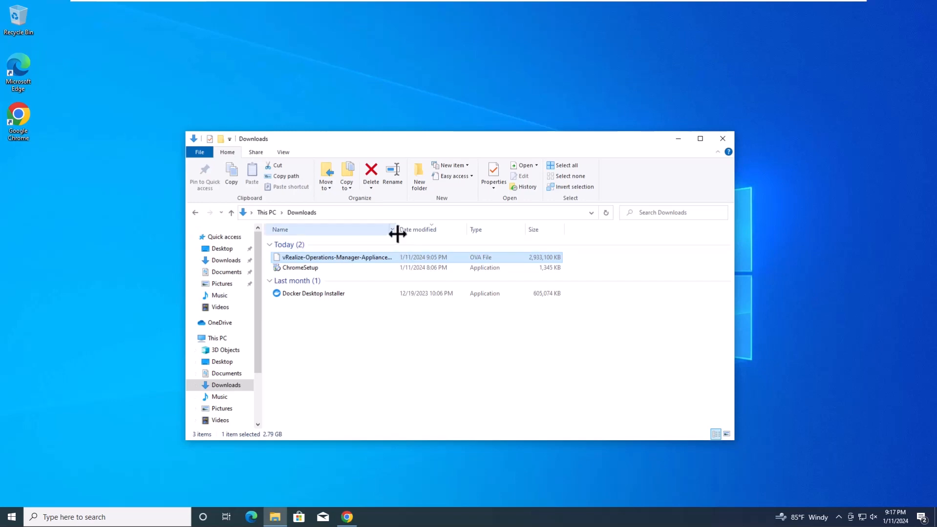
pyautogui.moveTo(398, 232); pyautogui.dragTo(468, 232)
pyautogui.click(347, 517)
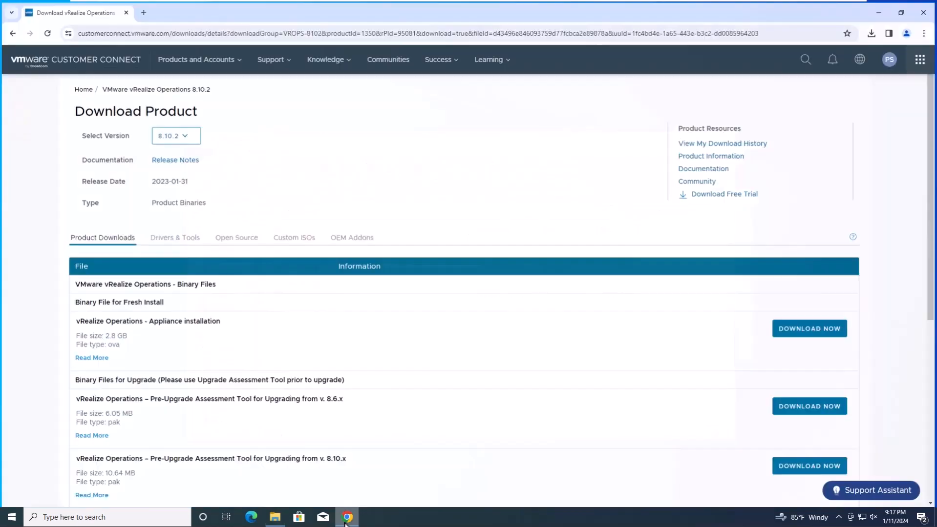
# - Open 192.168.1.23 in a new tab and launch the vSphere Client past the certificate warning
pyautogui.click(142, 10)
pyautogui.write('192.168.1.2')
pyautogui.press('Return')
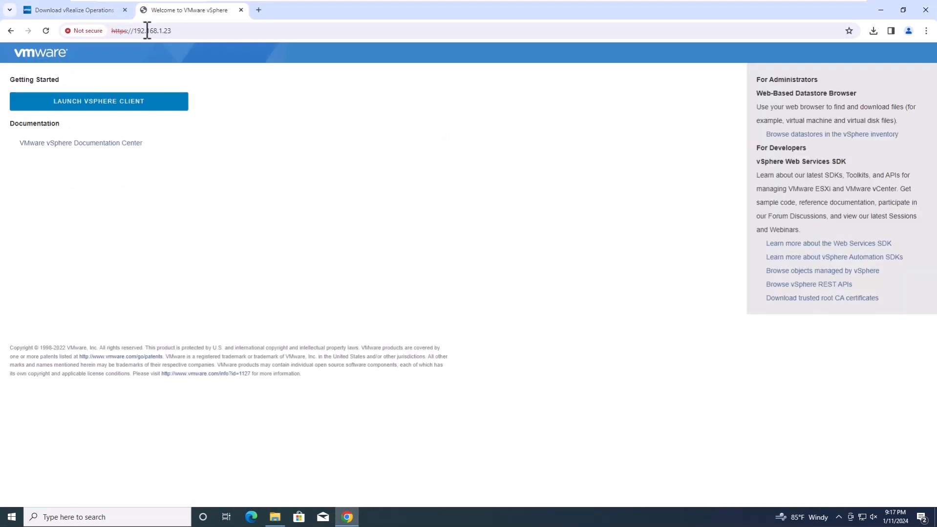
pyautogui.click(127, 104)
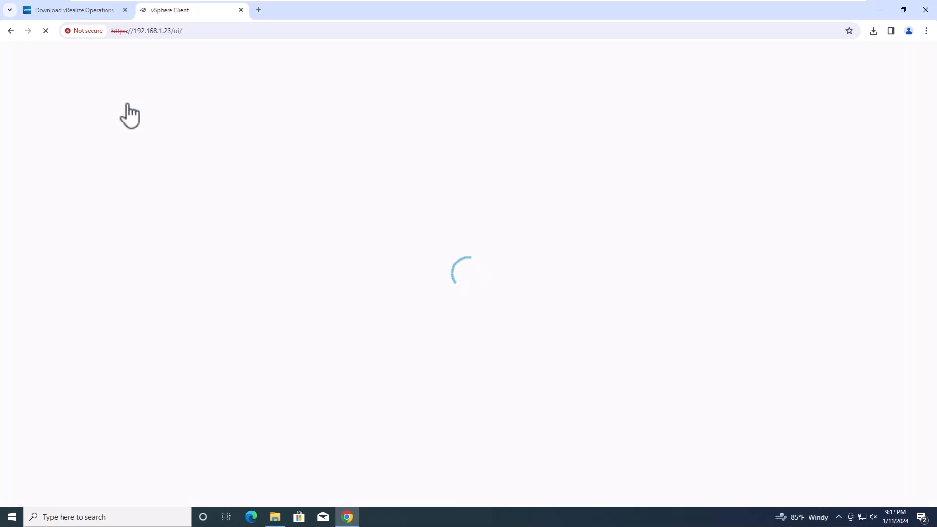
pyautogui.click(344, 307)
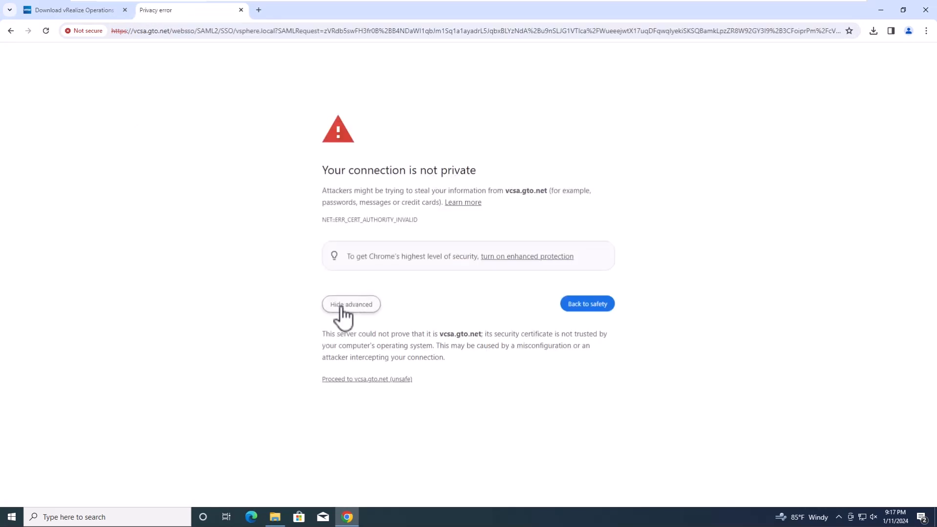
pyautogui.click(338, 380)
# - Log in with the vSphere administrator account and its password
pyautogui.click(59, 244)
pyautogui.write('administrat')
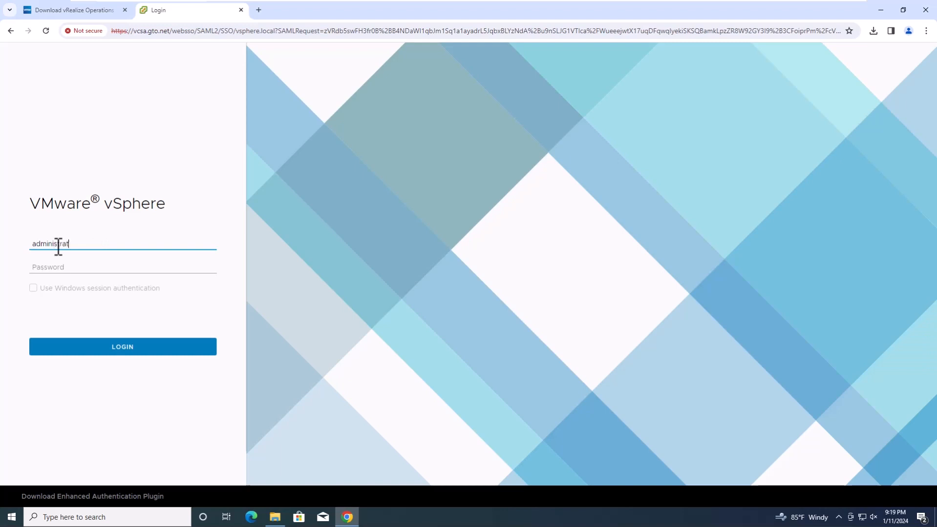
pyautogui.write('or@vsphere.local')
pyautogui.press('Tab')
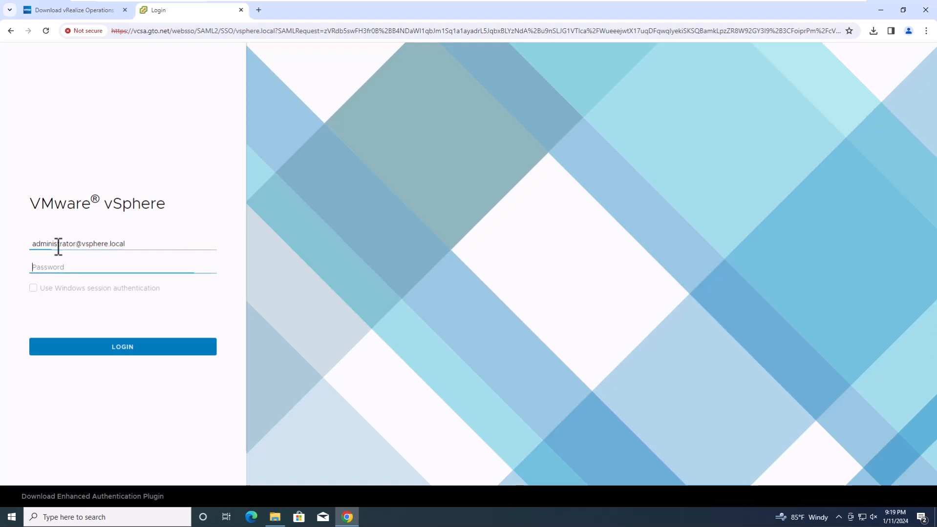
pyautogui.write('•••••••••••')
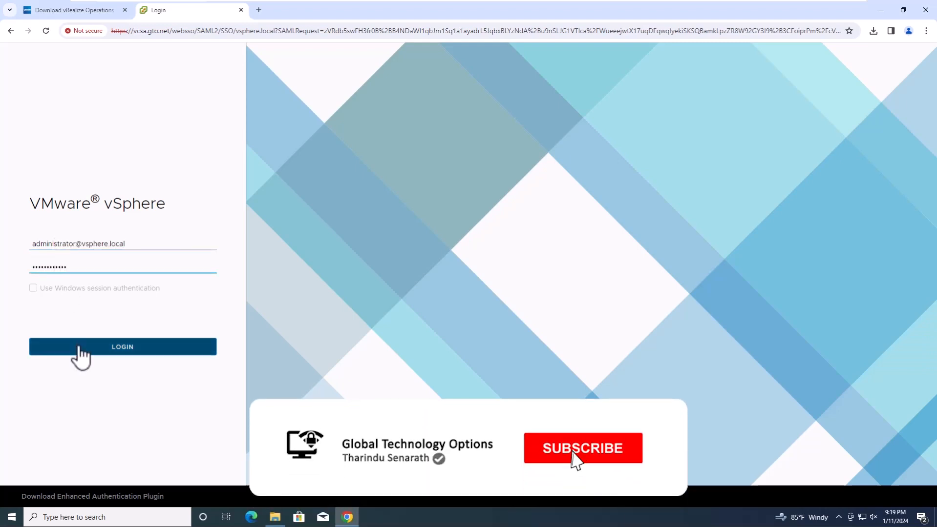
pyautogui.click(78, 355)
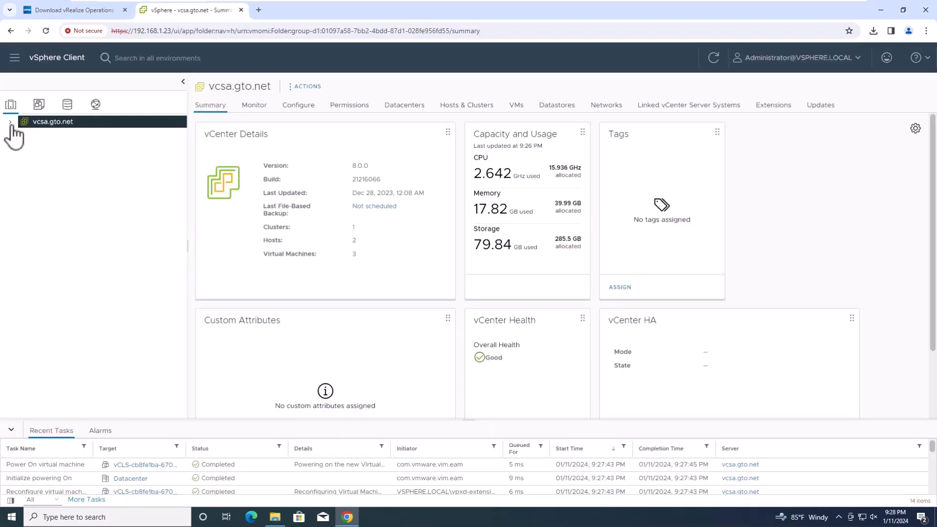
# - Expand the inventory to GTO Cluster and start Deploy OVF Template on it
pyautogui.click(11, 122)
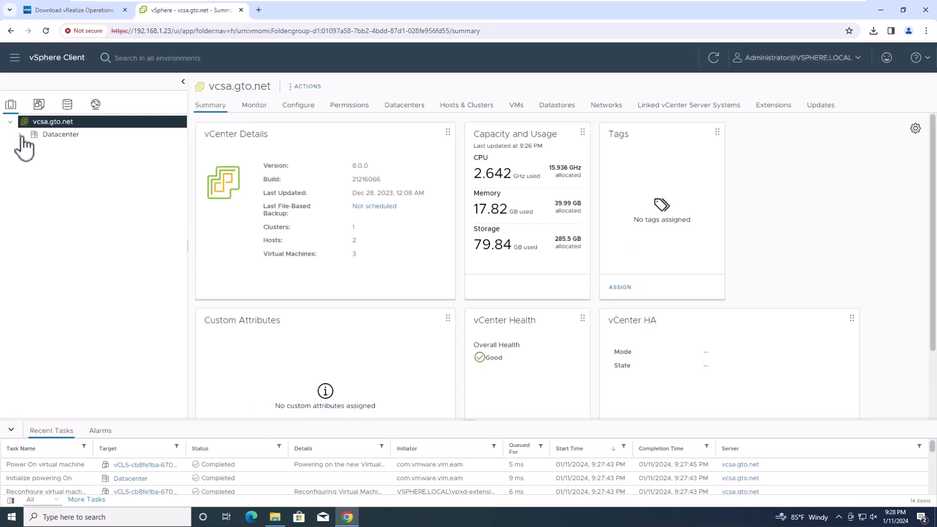
pyautogui.click(20, 135)
pyautogui.click(70, 149)
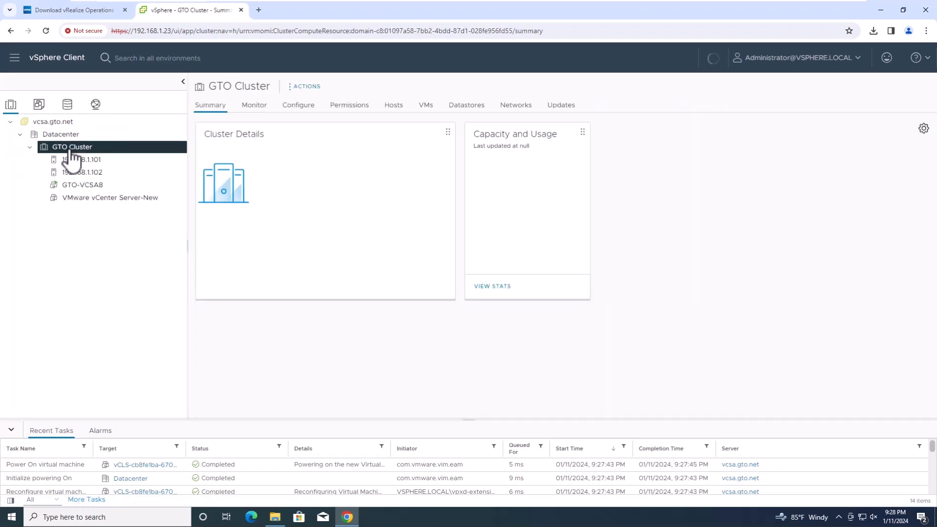
pyautogui.rightClick(71, 151)
pyautogui.click(114, 222)
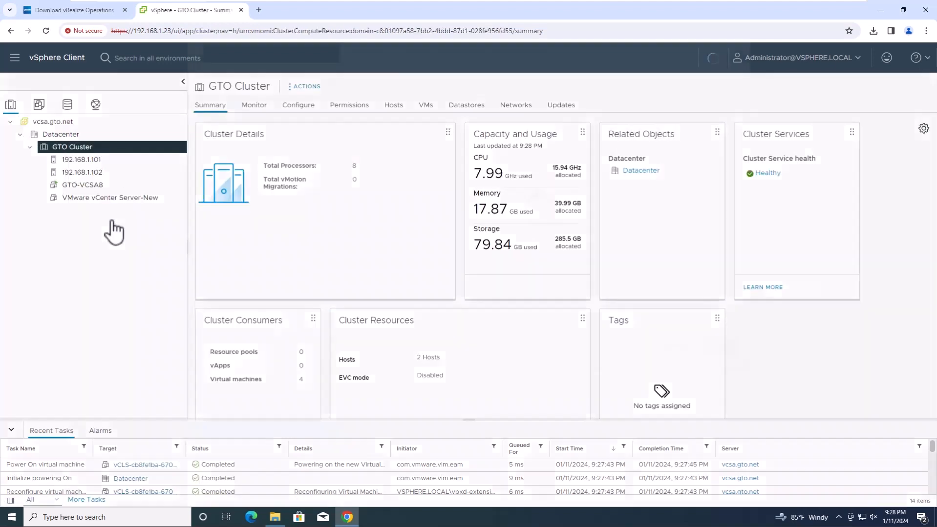
# - Load the vRealize Operations OVA from Downloads as a local file and continue
pyautogui.click(356, 251)
pyautogui.click(363, 287)
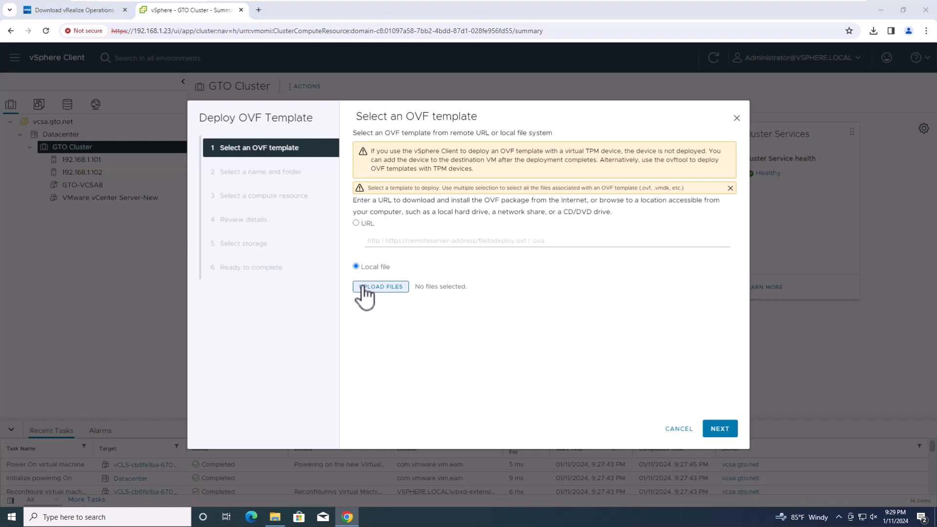
pyautogui.click(48, 88)
pyautogui.click(138, 85)
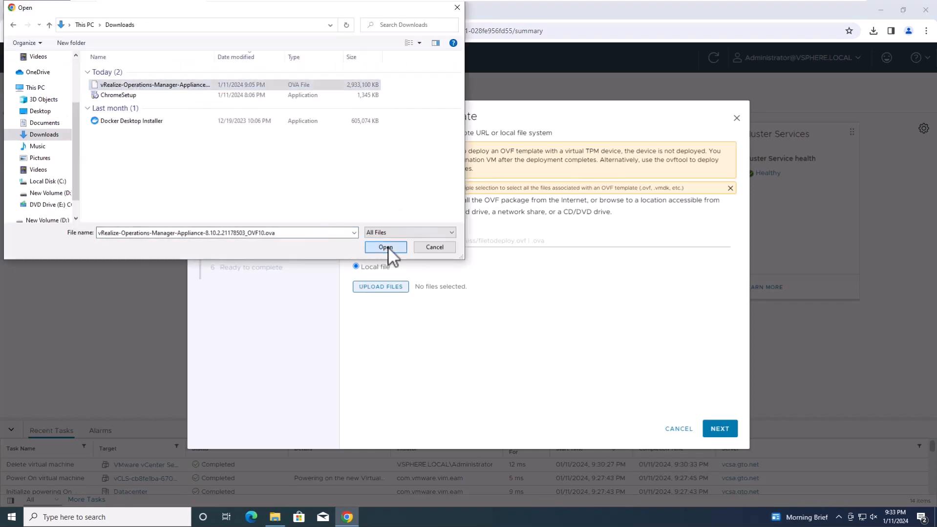
pyautogui.click(387, 247)
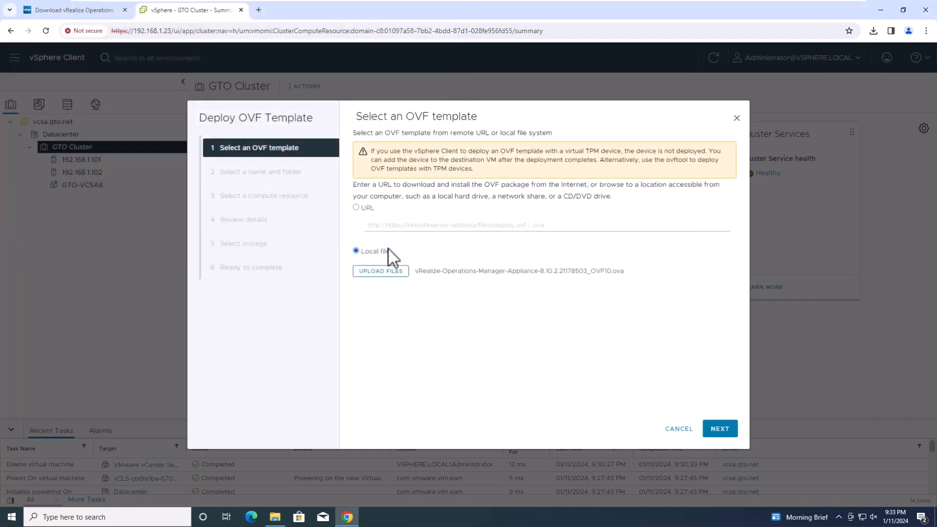
pyautogui.click(718, 429)
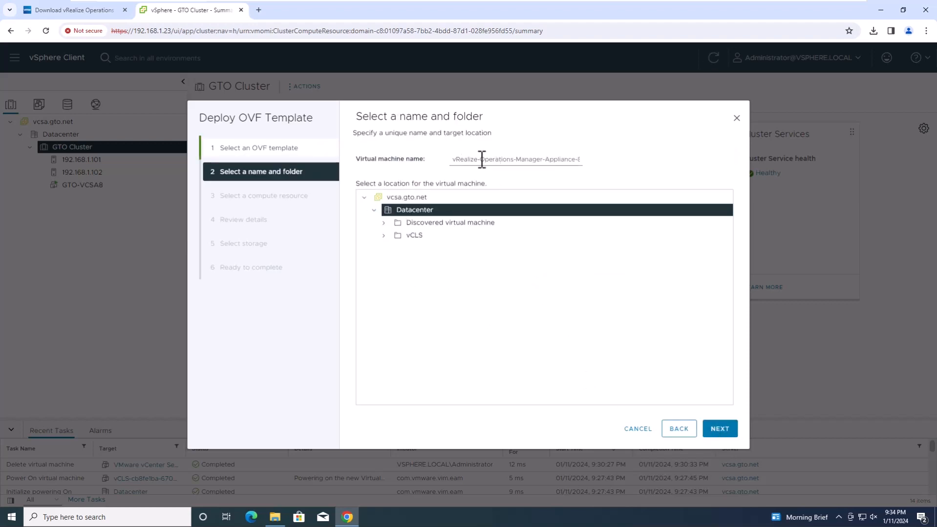
# - Name the virtual machine GTO-vRealize
pyautogui.moveTo(482, 159); pyautogui.dragTo(617, 166)
pyautogui.write('vRealize')
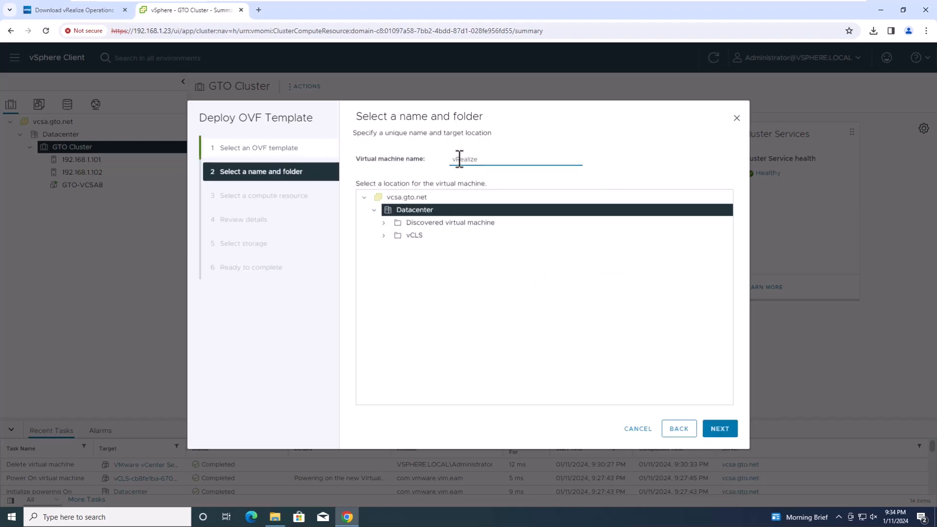
pyautogui.write('GTO-')
pyautogui.click(534, 310)
pyautogui.click(715, 425)
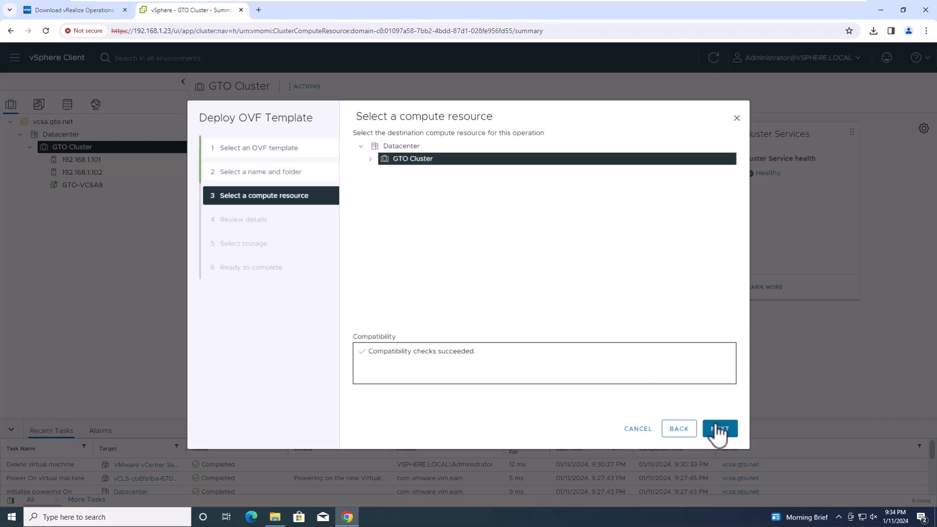
# - Choose host 192.168.1.102 in GTO Cluster as the compute resource and continue to review
pyautogui.click(371, 160)
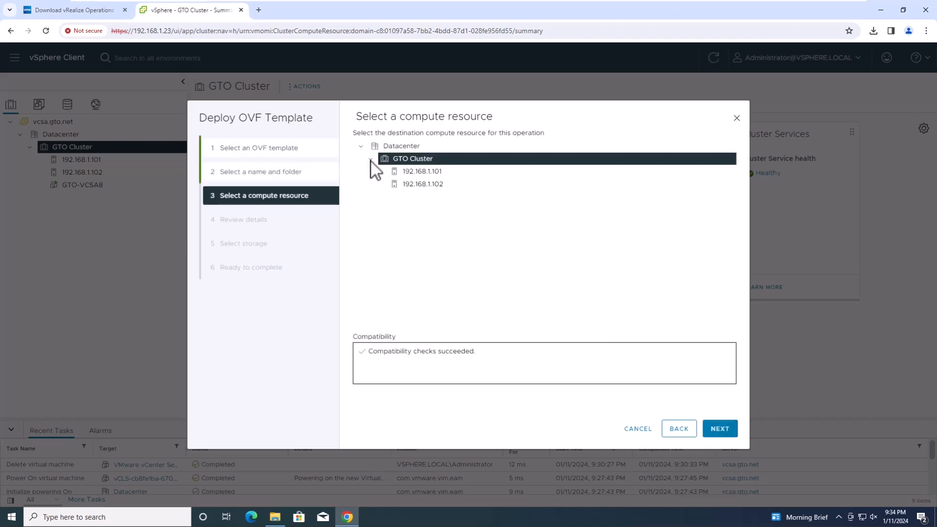
pyautogui.click(417, 188)
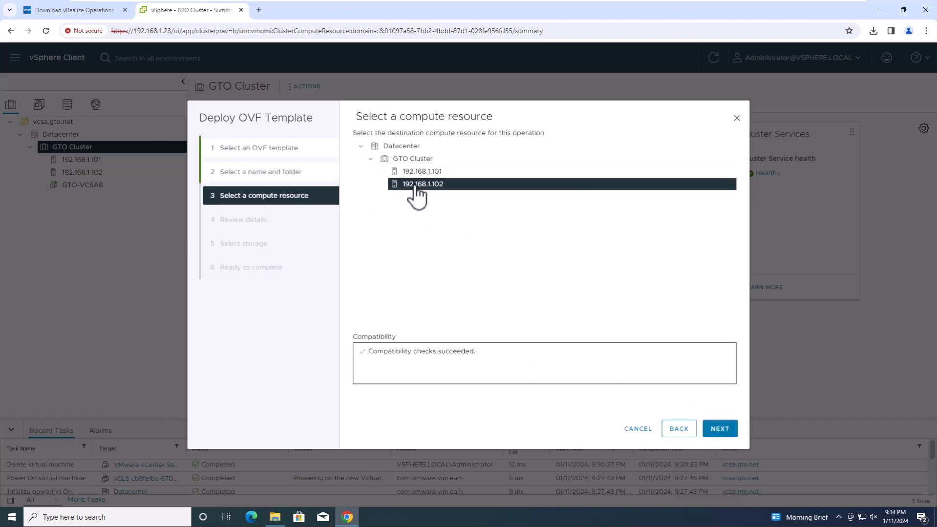
pyautogui.click(715, 430)
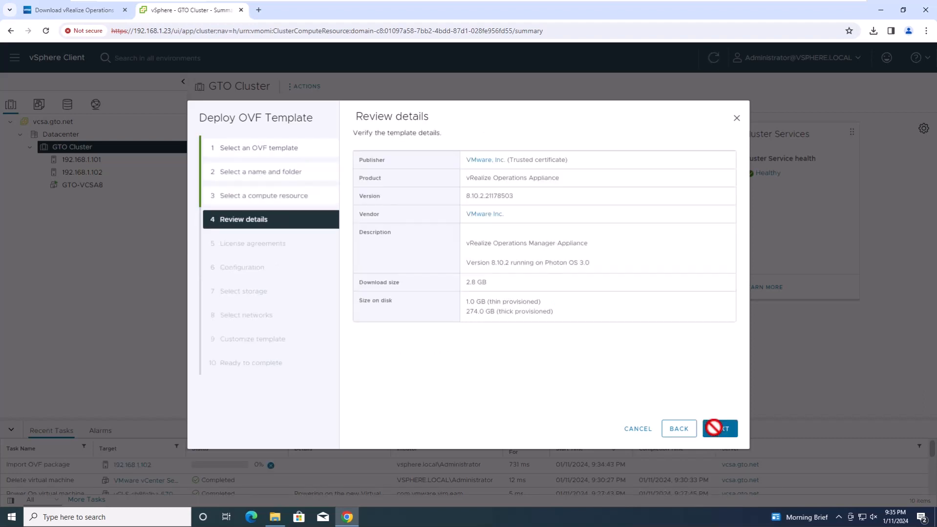
# - Accept all license agreements and keep the Small deployment configuration
pyautogui.click(718, 430)
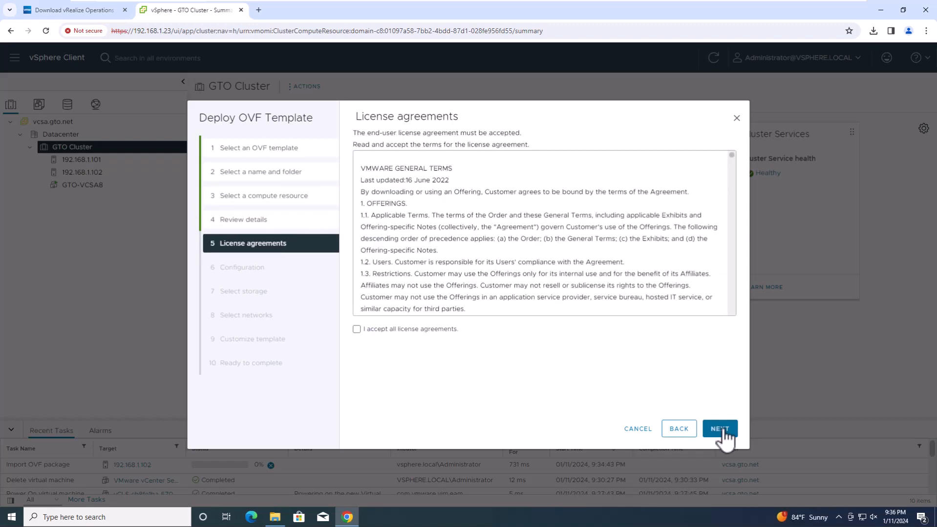
pyautogui.click(357, 331)
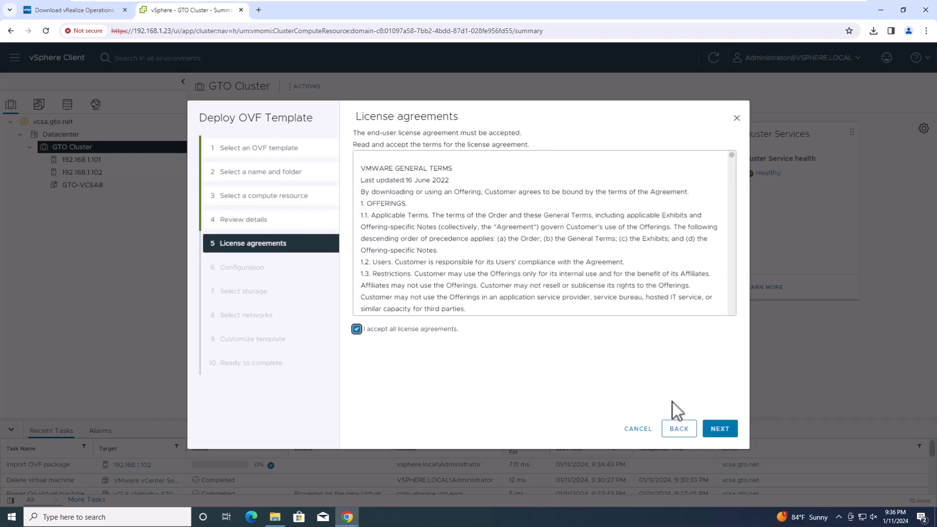
pyautogui.click(721, 431)
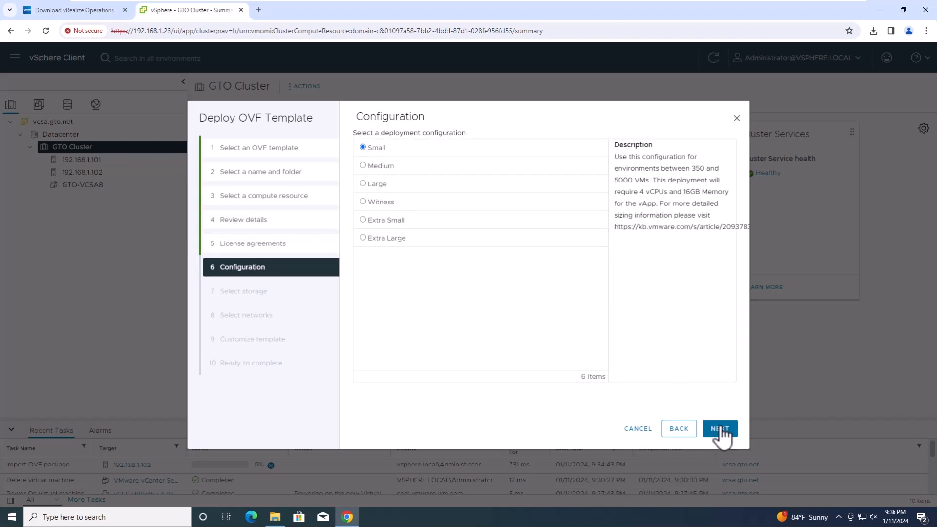
pyautogui.click(720, 431)
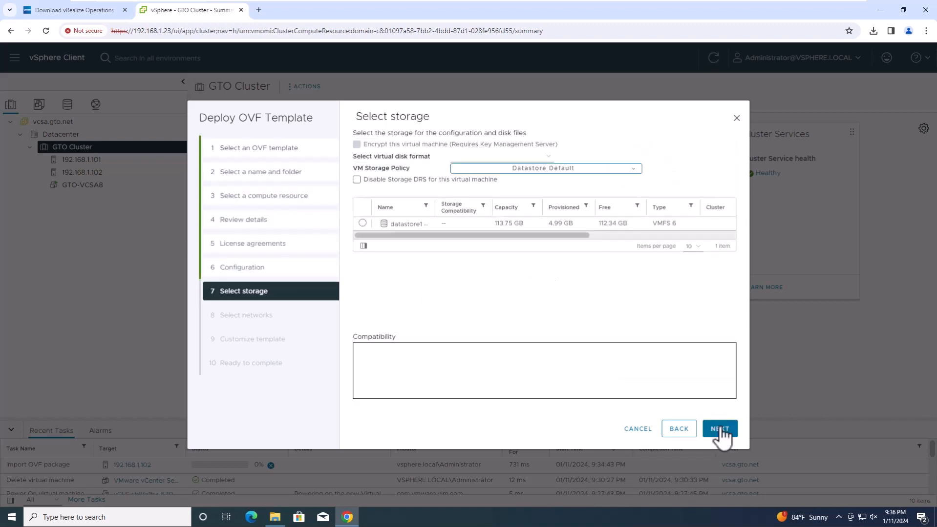
# - Store the appliance on datastore1 with Thin Provision disks and keep VM Network as destination
pyautogui.click(362, 223)
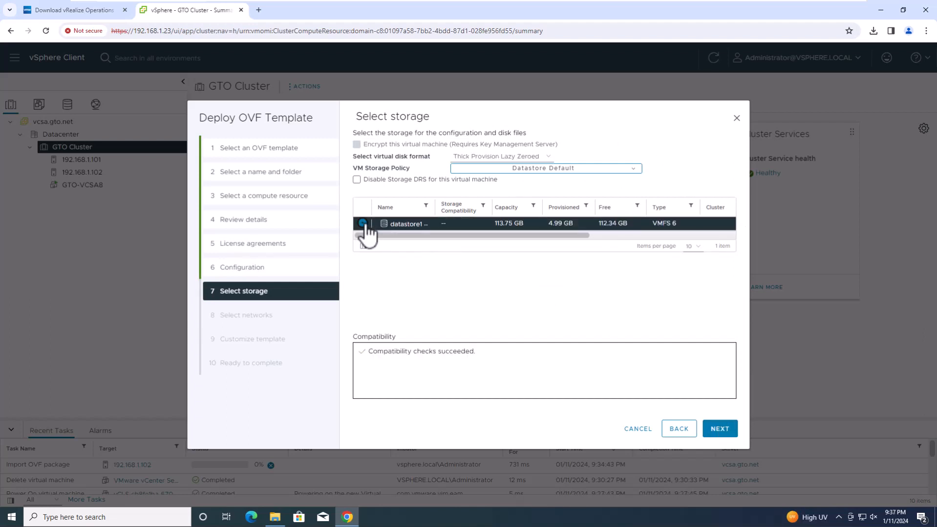
pyautogui.click(549, 157)
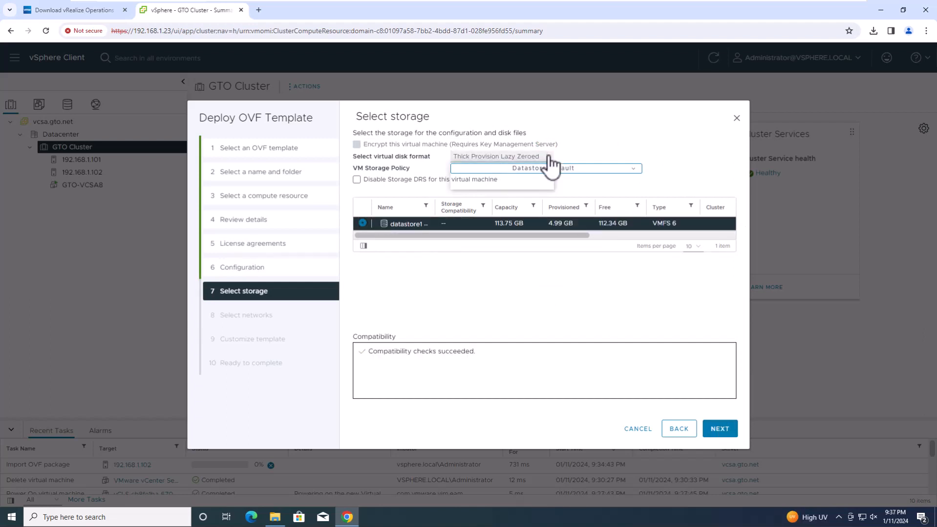
pyautogui.click(503, 184)
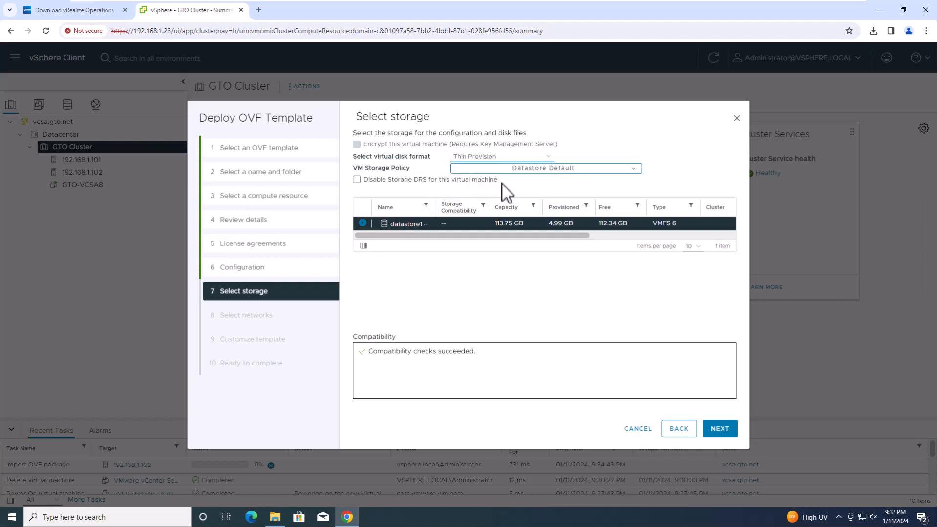
pyautogui.click(718, 429)
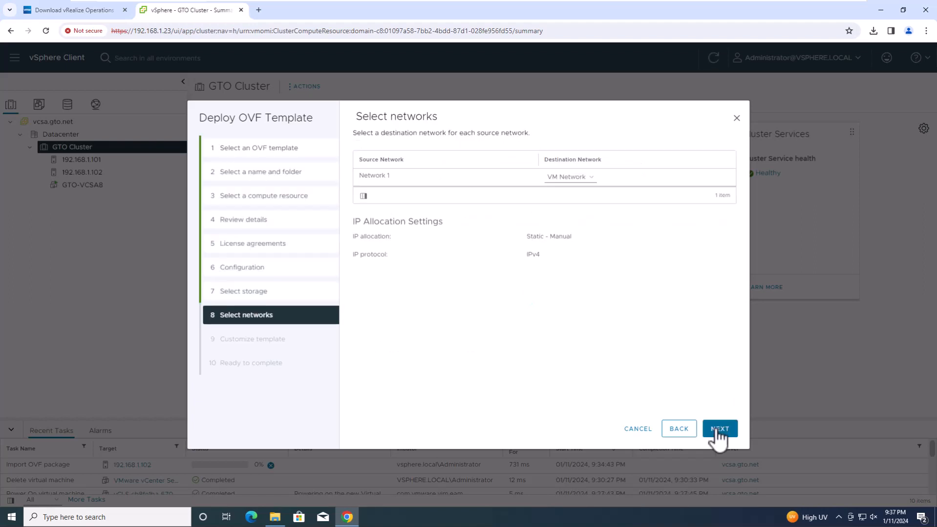
pyautogui.click(589, 185)
pyautogui.click(586, 187)
# - Keep Etc/UTC as the timezone and set the default gateway to 192.168.1.1
pyautogui.click(721, 433)
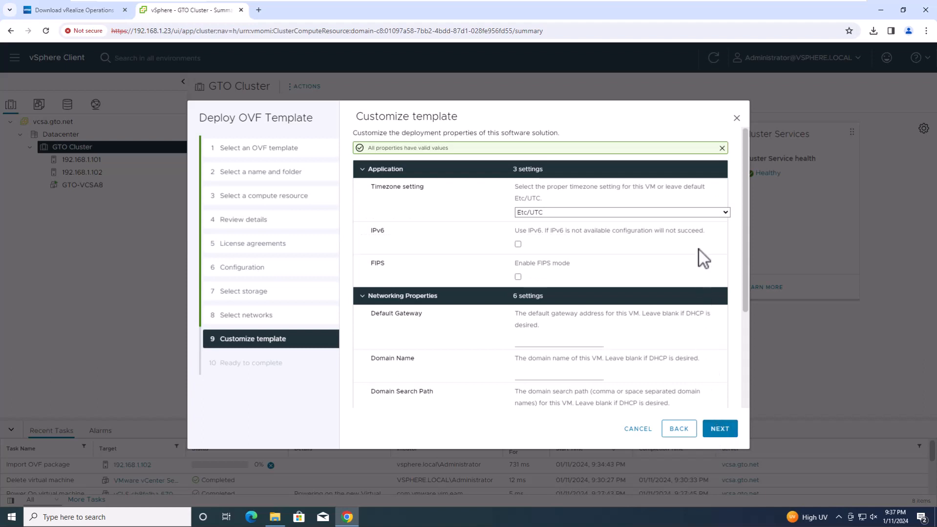
pyautogui.click(726, 212)
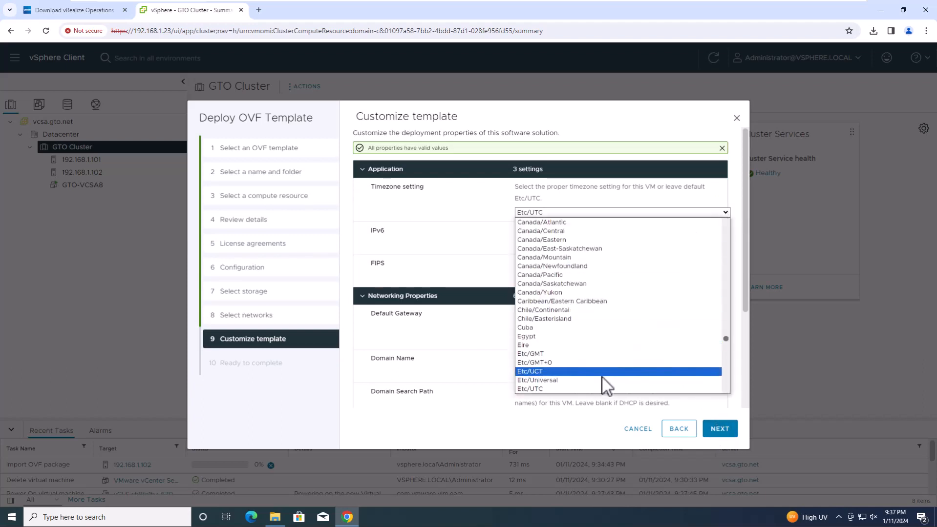
pyautogui.click(595, 388)
pyautogui.click(566, 342)
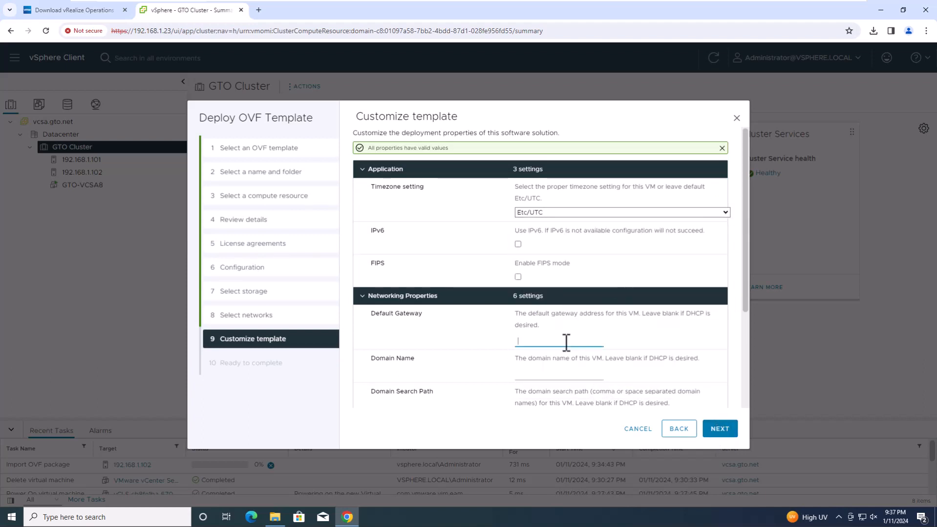
pyautogui.write('192.168.1.1')
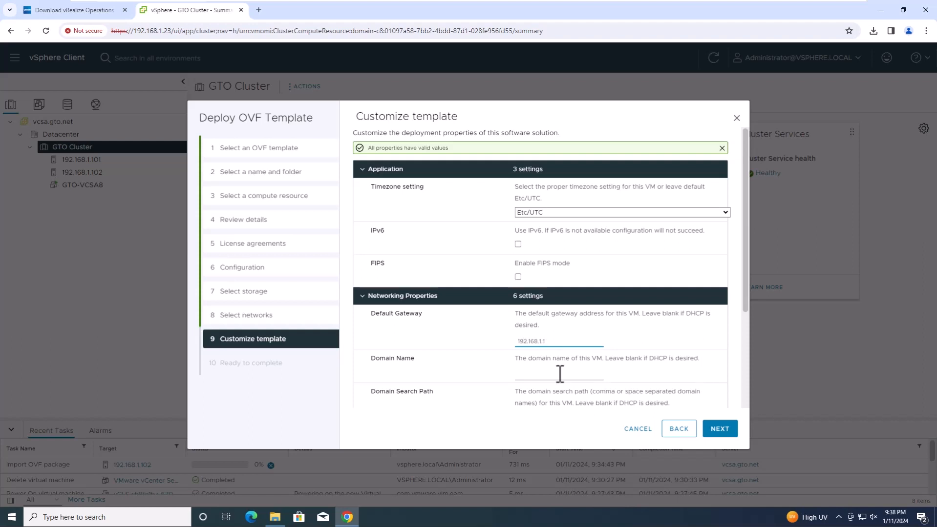
pyautogui.click(560, 375)
pyautogui.moveTo(745, 165); pyautogui.dragTo(748, 281)
# - Enter DNS 192.168.1.10, IP 192.168.1.25 and netmask 255.255.255.0, then finish the wizard
pyautogui.click(583, 323)
pyautogui.write('192.168.1.10')
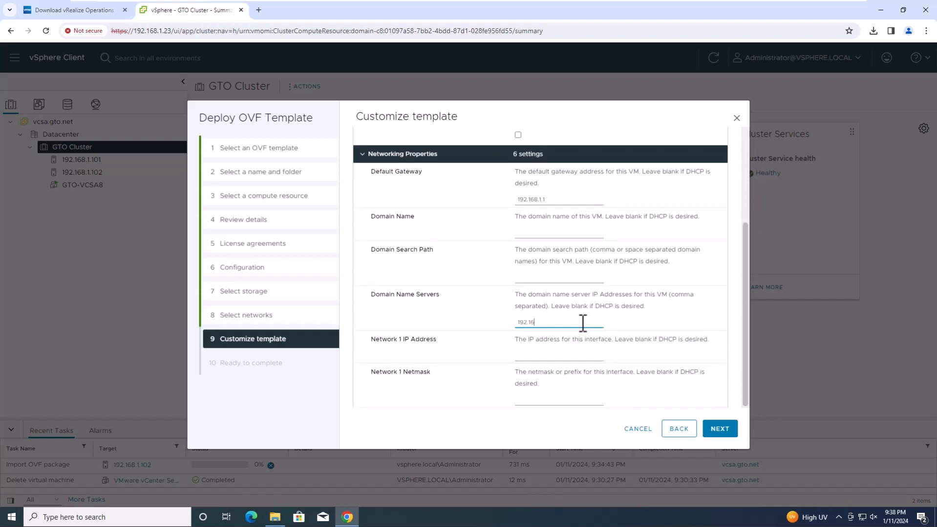
pyautogui.click(555, 354)
pyautogui.write('192.168.1.25')
pyautogui.click(547, 399)
pyautogui.write('255.255.255')
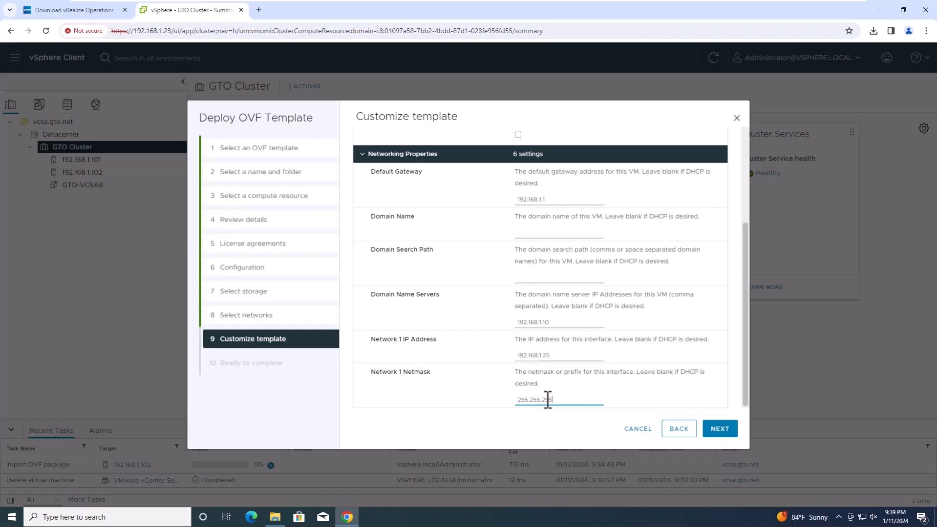
pyautogui.write('.0')
pyautogui.click(720, 430)
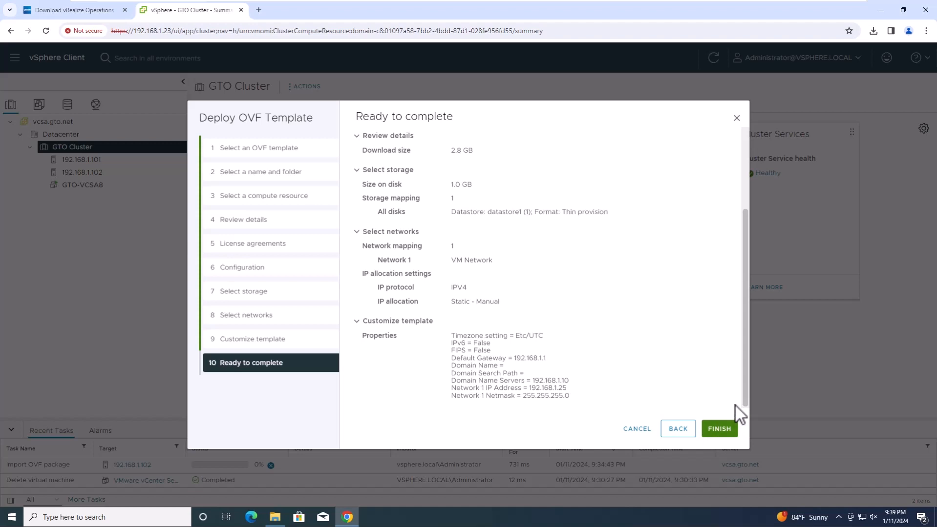
pyautogui.click(721, 431)
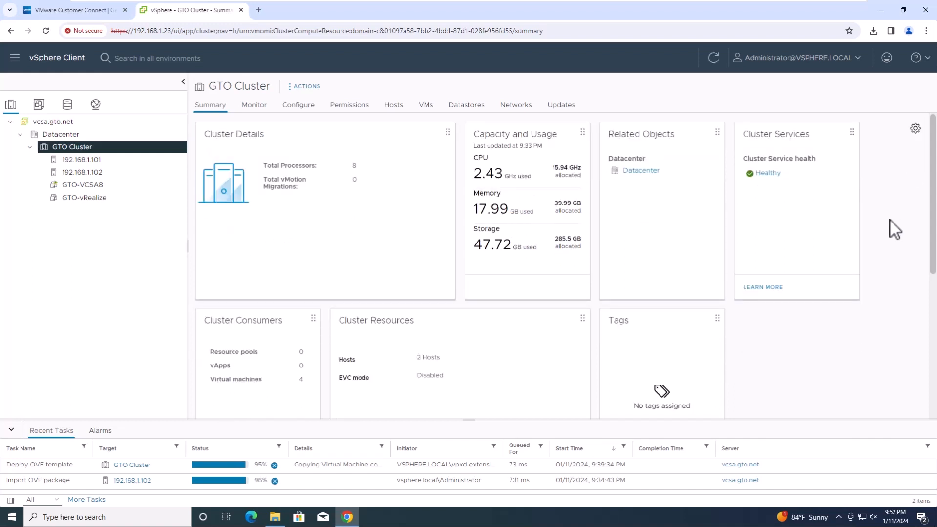
# - Open the GTO-vRealize virtual machine summary once deployment completes
pyautogui.click(86, 200)
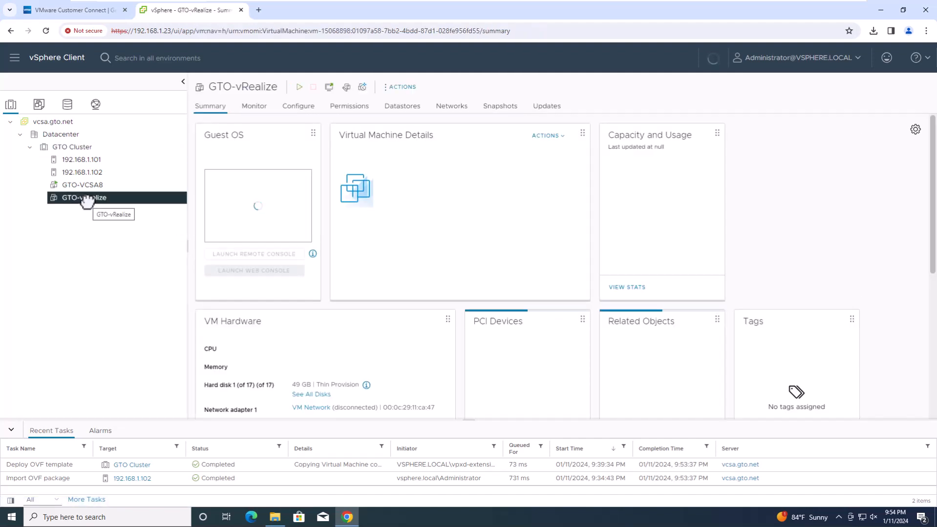
pyautogui.click(315, 88)
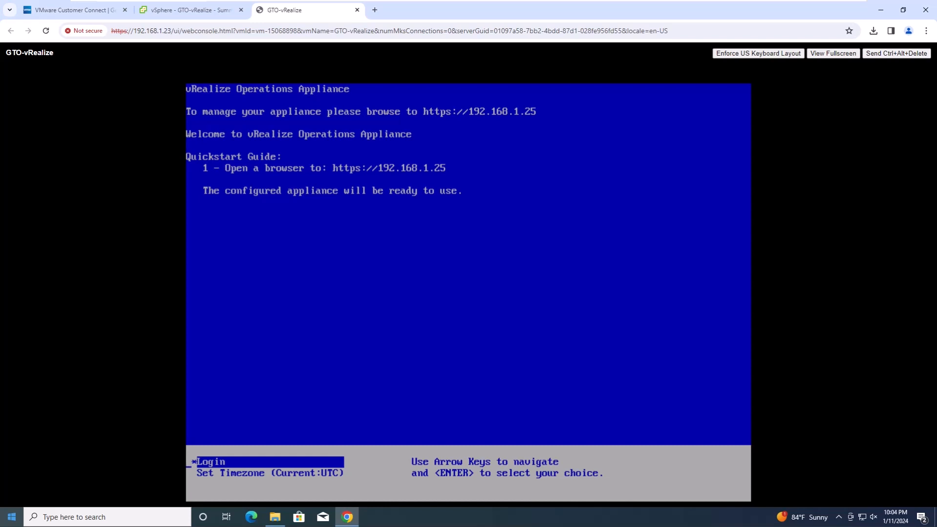
# - Browse to 192.168.1.25 in a new tab and start a New Installation
pyautogui.click(374, 10)
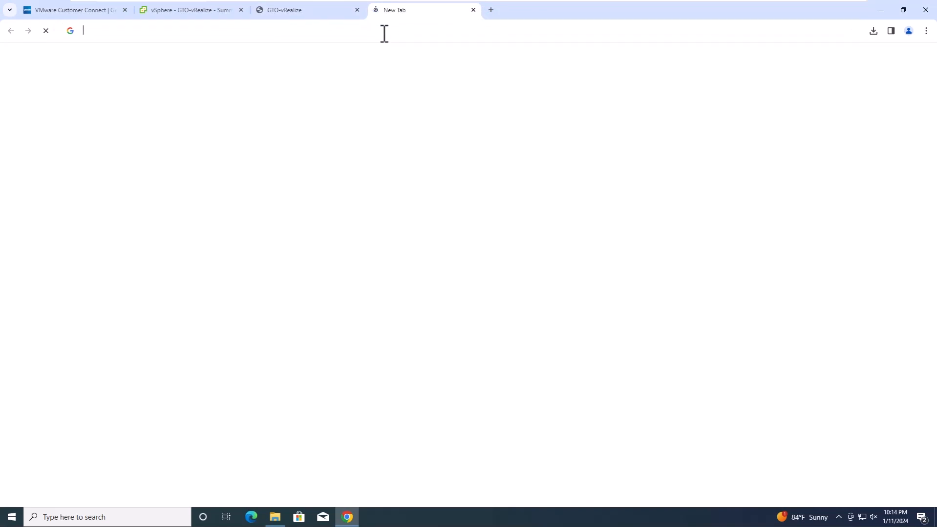
pyautogui.write('192.168.1.25')
pyautogui.press('Return')
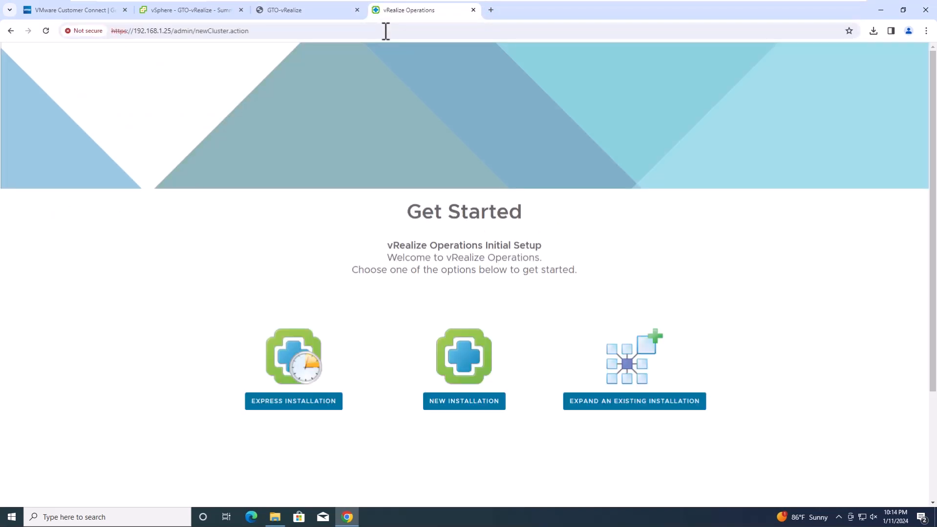
pyautogui.click(299, 405)
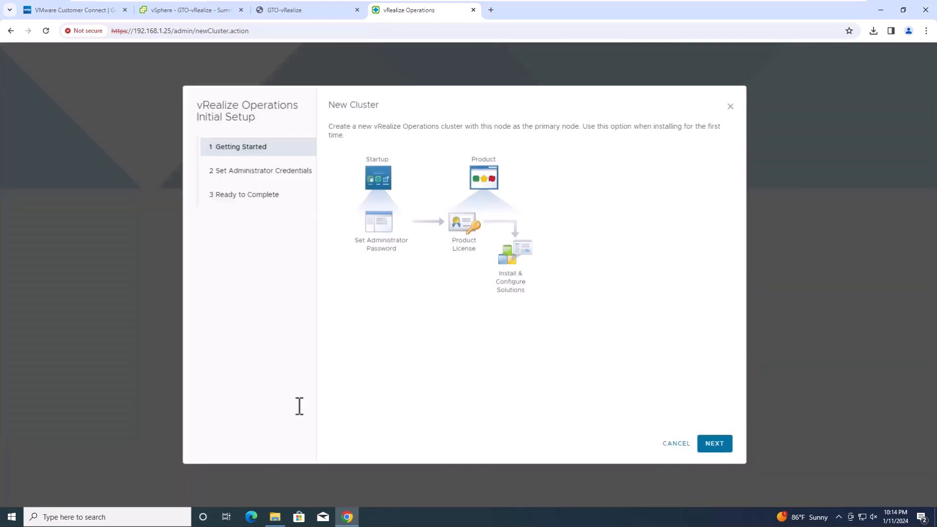
pyautogui.click(711, 445)
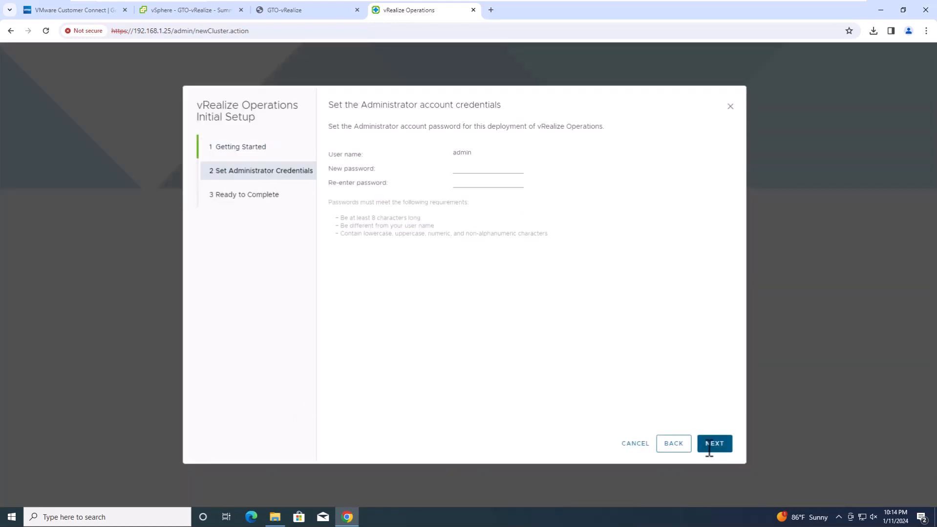
# - Set and confirm the admin account password, then advance to Ready to Complete
pyautogui.click(485, 173)
pyautogui.write('•')
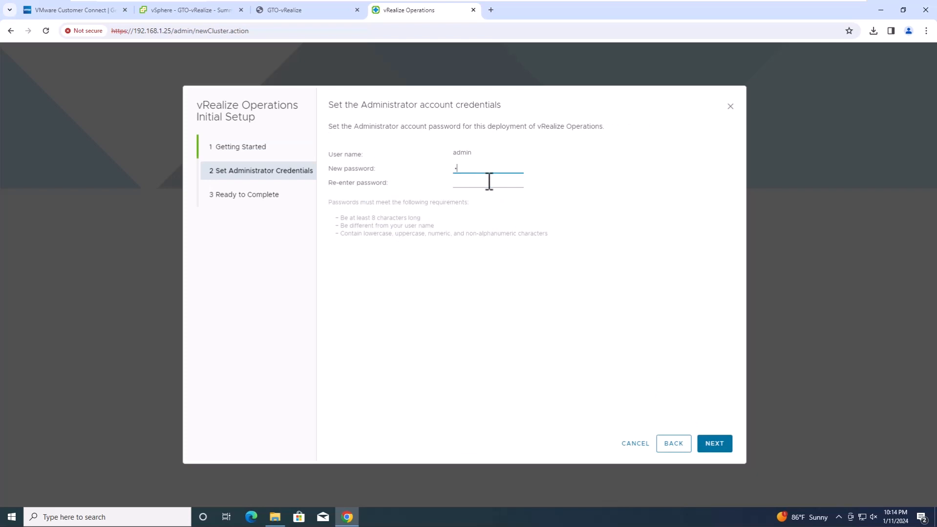
pyautogui.write('•••••••••••')
pyautogui.press('Tab')
pyautogui.write('••••••••••••')
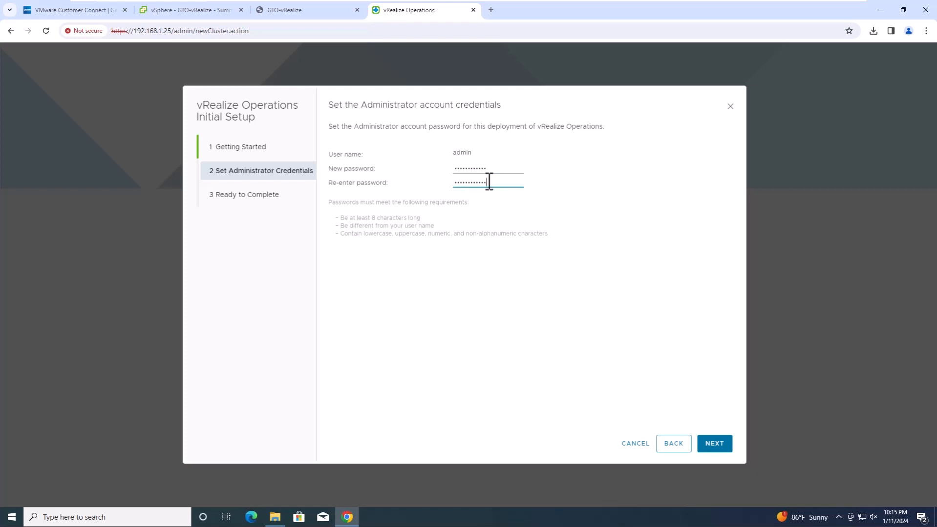
pyautogui.click(712, 441)
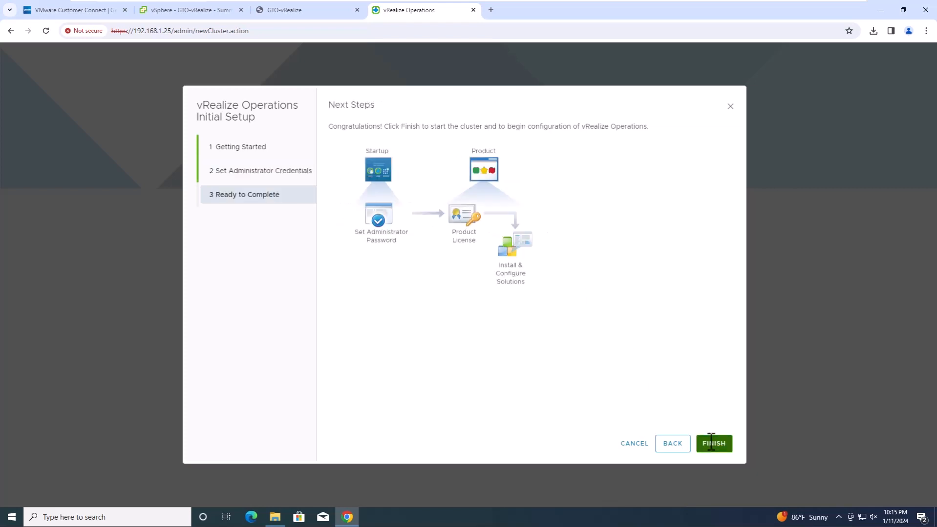
# - Start the new vRealize Operations cluster, then sign in as admin with its password
pyautogui.click(711, 442)
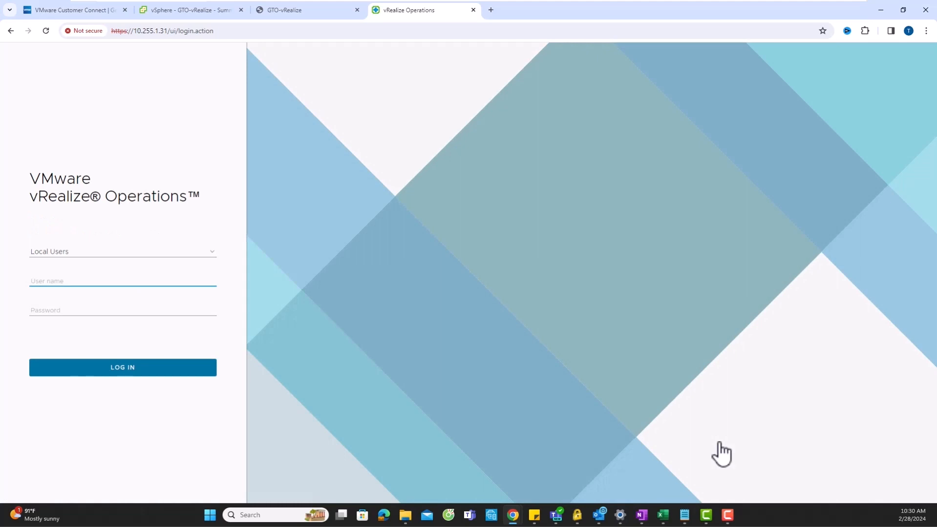
pyautogui.write('admin')
pyautogui.click(54, 311)
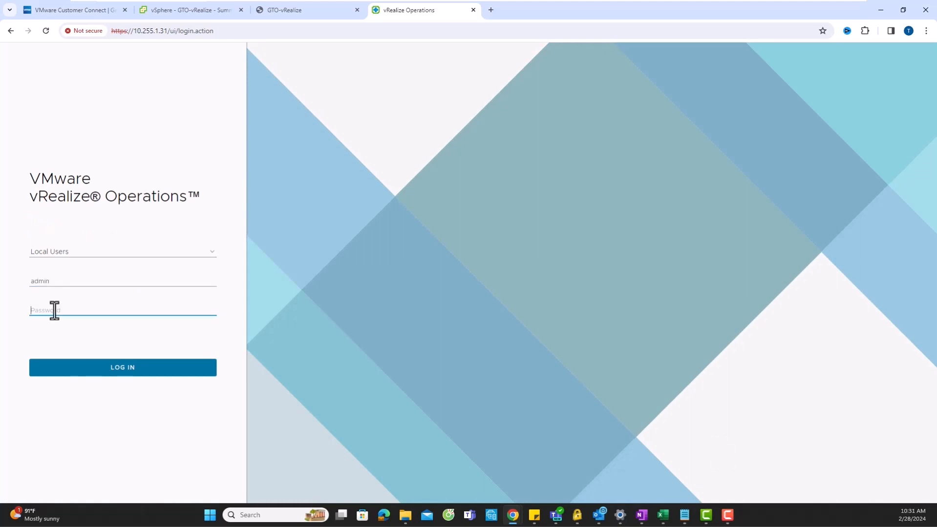
pyautogui.write('*')
pyautogui.click(90, 372)
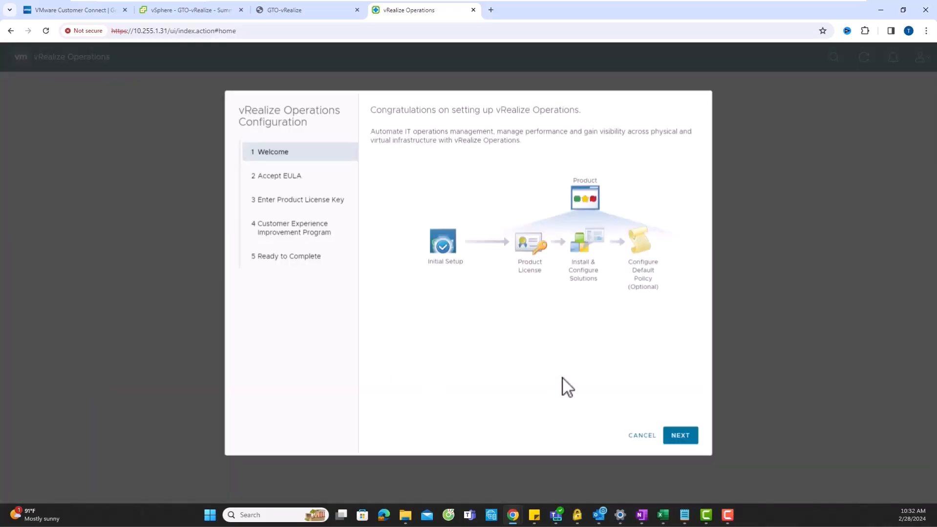
# - Accept the EULA, keep Product Evaluation licensing and CEIP enabled, and finish the wizard
pyautogui.click(680, 436)
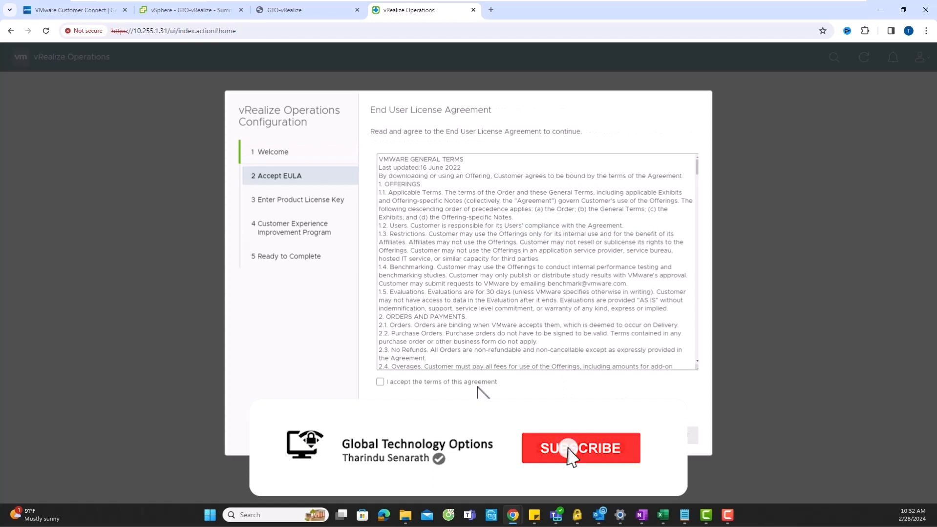
pyautogui.click(472, 383)
pyautogui.click(680, 435)
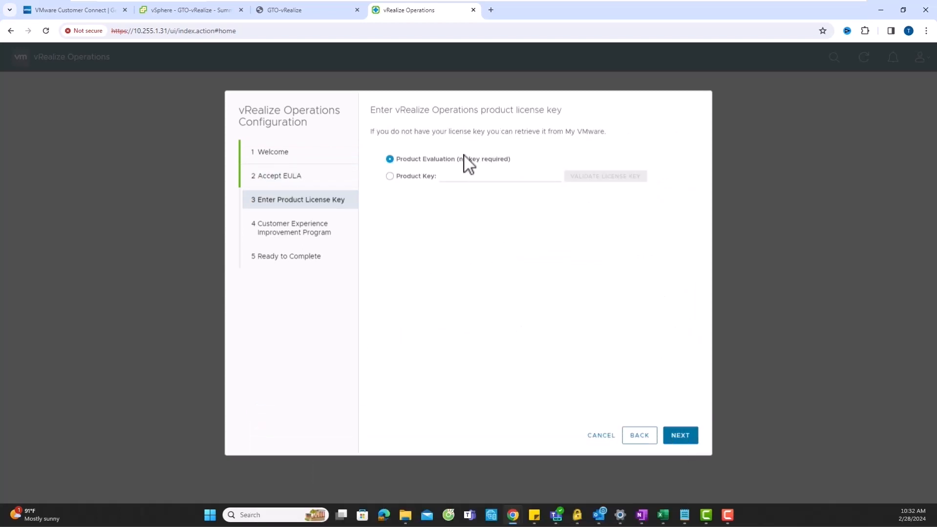
pyautogui.click(432, 180)
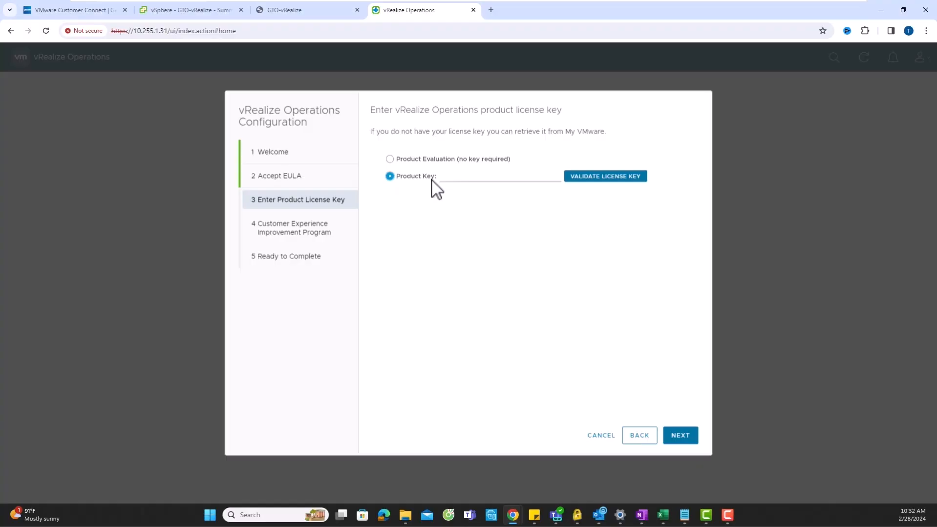
pyautogui.click(461, 162)
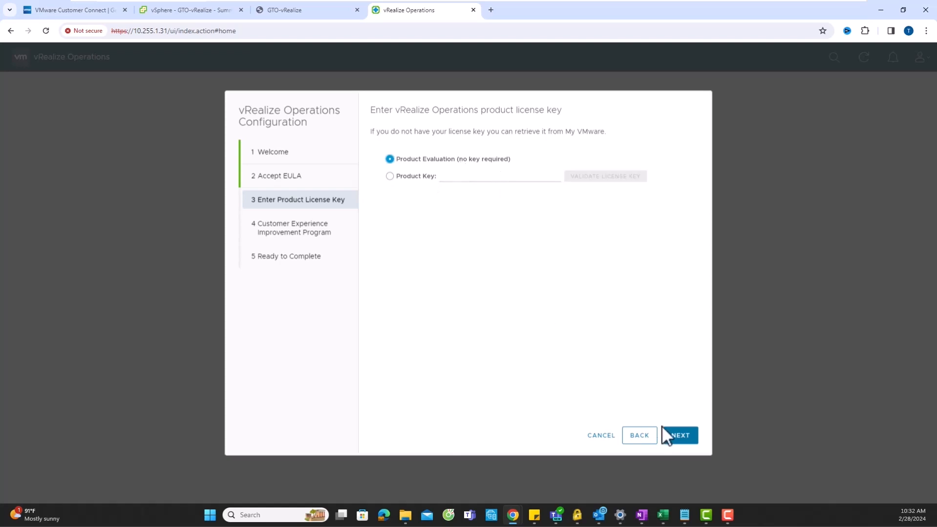
pyautogui.click(680, 437)
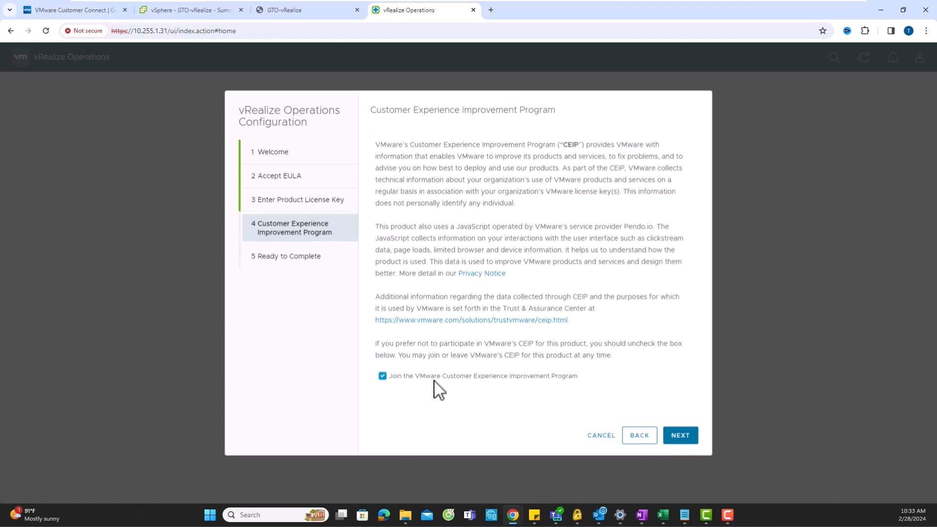
pyautogui.click(682, 438)
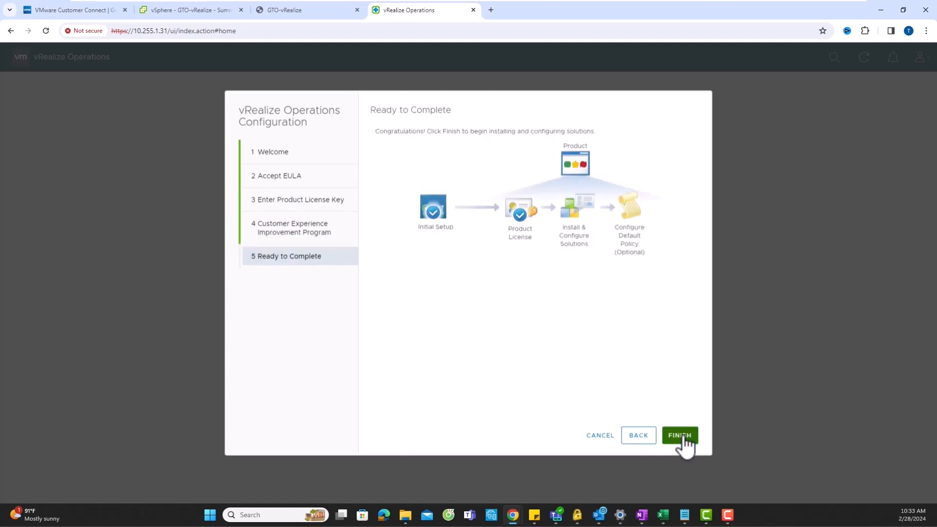
pyautogui.click(683, 437)
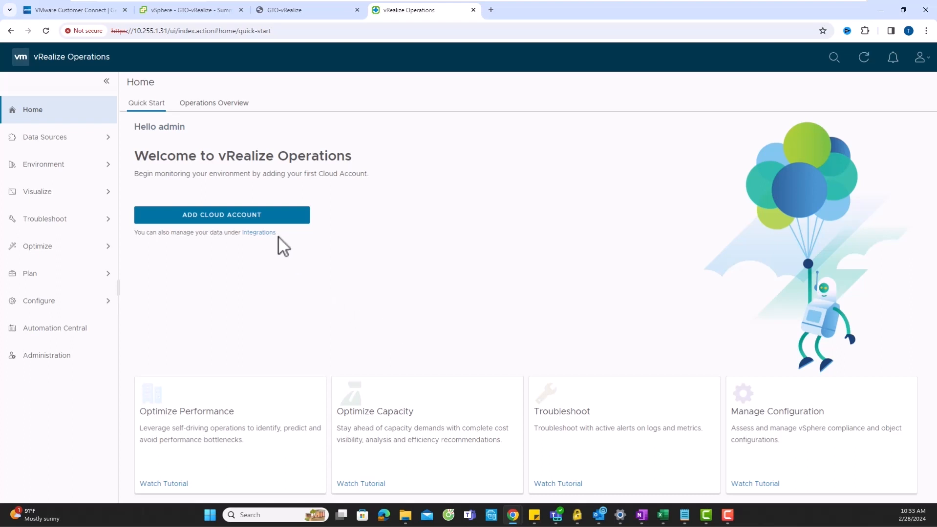
# - Add a vCenter cloud account named 'vCenter GTO' with server 192.168.1.23 and begin a new credential
pyautogui.click(271, 225)
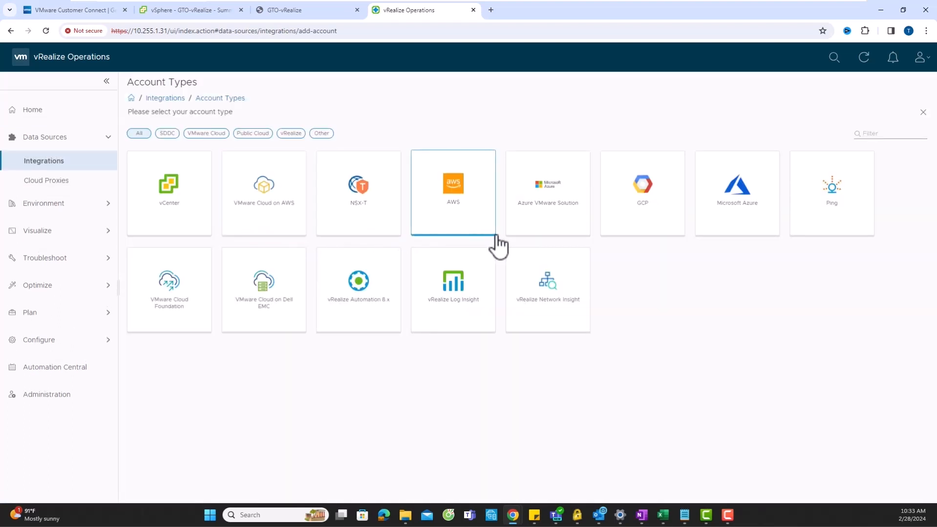
pyautogui.click(184, 229)
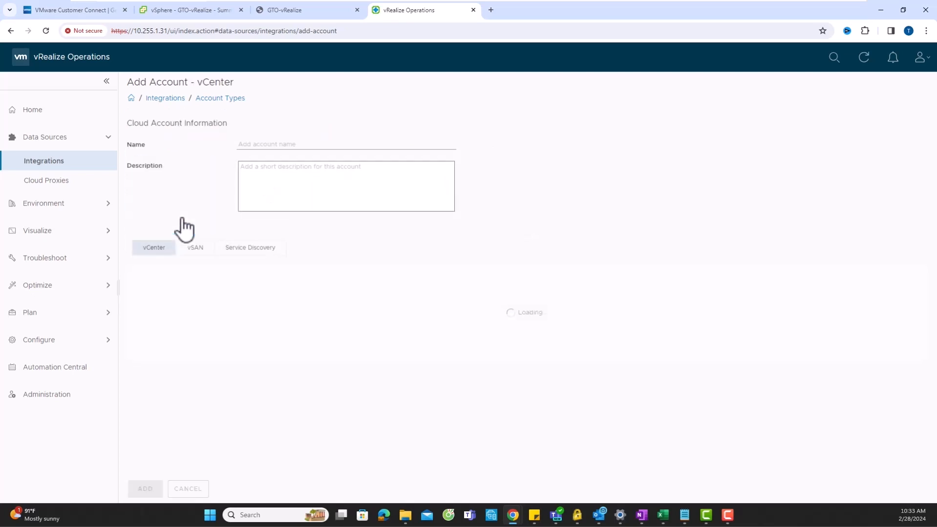
pyautogui.click(254, 145)
pyautogui.write('v')
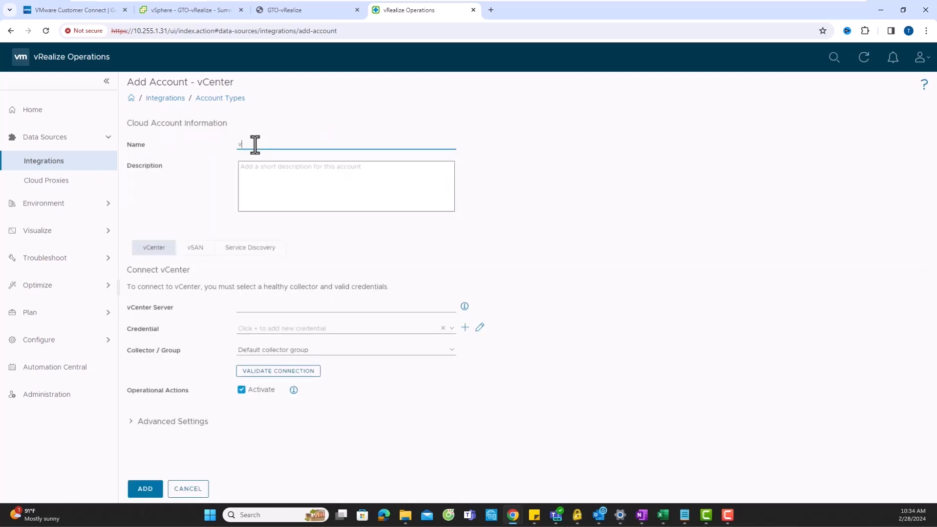
pyautogui.write('Center GTO')
pyautogui.click(280, 308)
pyautogui.write('192.168.1.23')
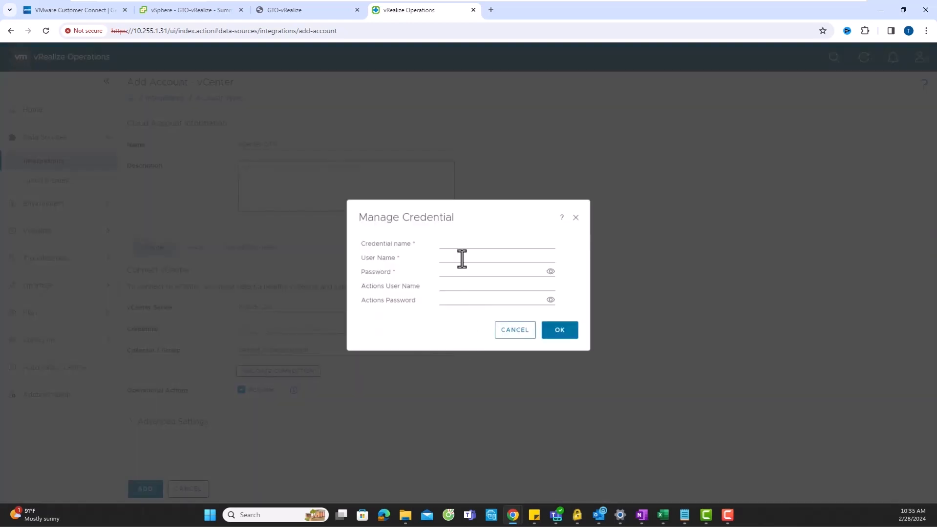
pyautogui.click(460, 246)
pyautogui.write('admin')
pyautogui.click(450, 260)
pyautogui.write('administrator@vsphere.local')
pyautogui.click(450, 274)
pyautogui.write('••••••••••••')
pyautogui.click(569, 334)
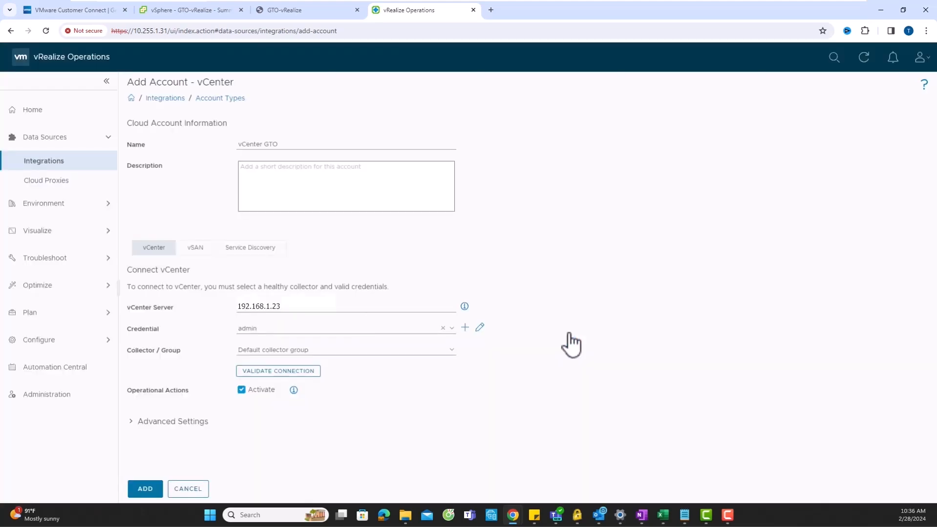
# - Validate the vCenter connection, add the account, and accept the vCenter certificate
pyautogui.click(261, 372)
pyautogui.click(146, 489)
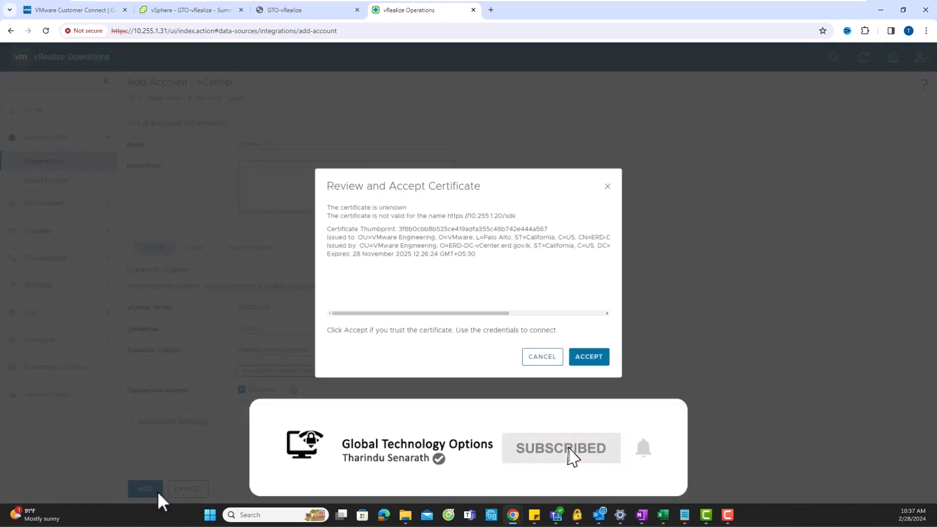
pyautogui.click(601, 359)
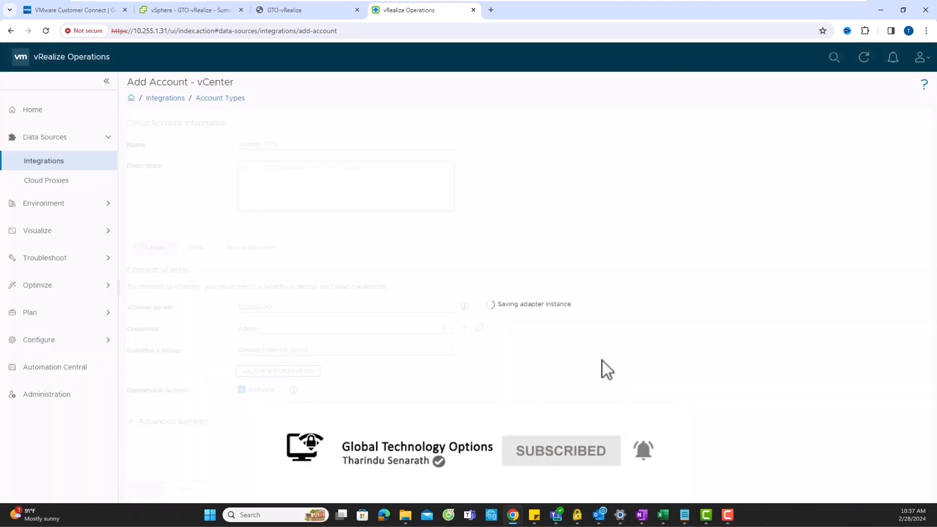